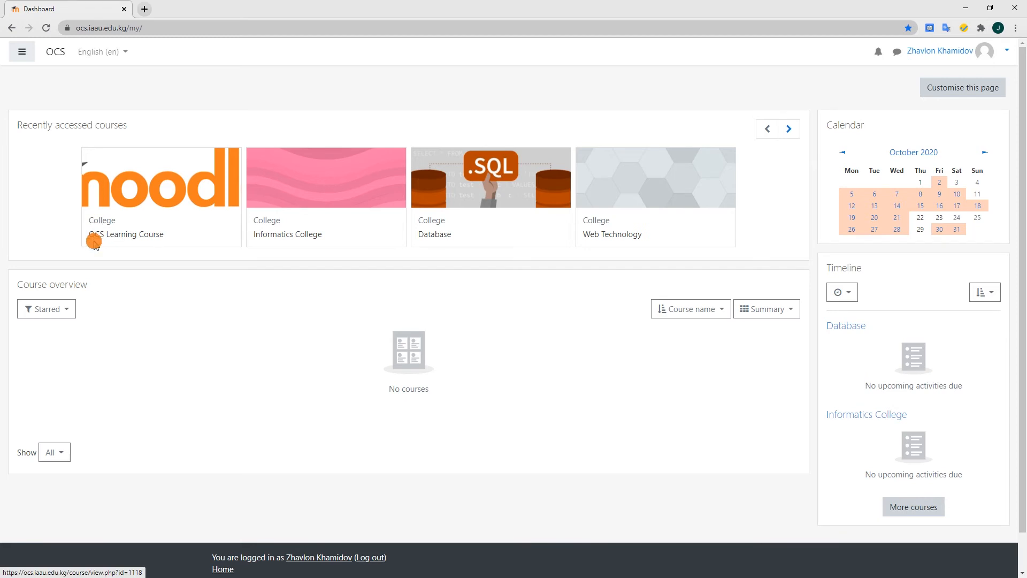
Open the OCS Learning Course from the recently accessed courses
{"action": "left_click", "coordinate": [135, 236]}
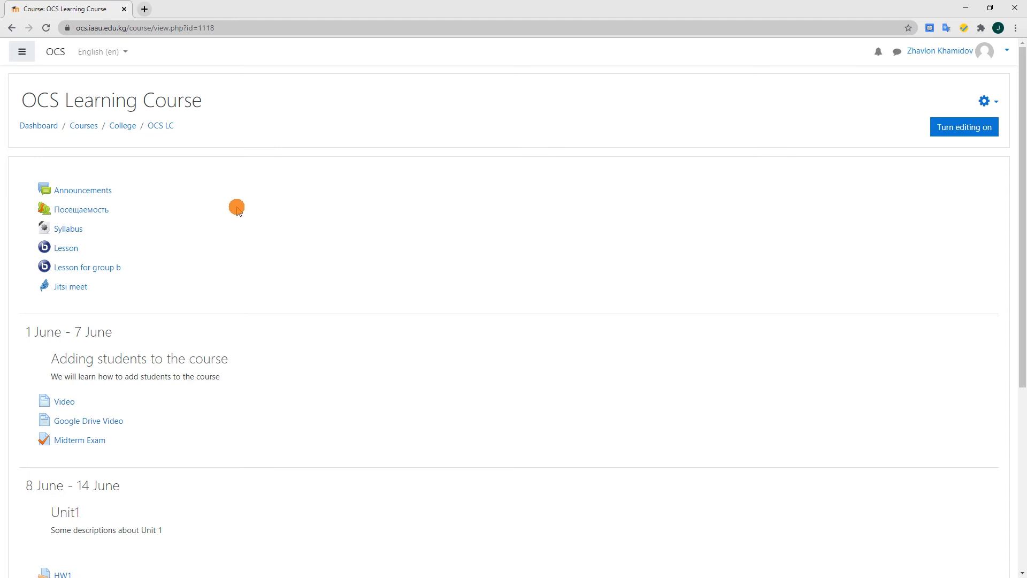
Switch to the PowerPoint slide show and go through the points of the "Steps to create exam" slide
{"action": "key", "text": "ctrl+super+Left"}
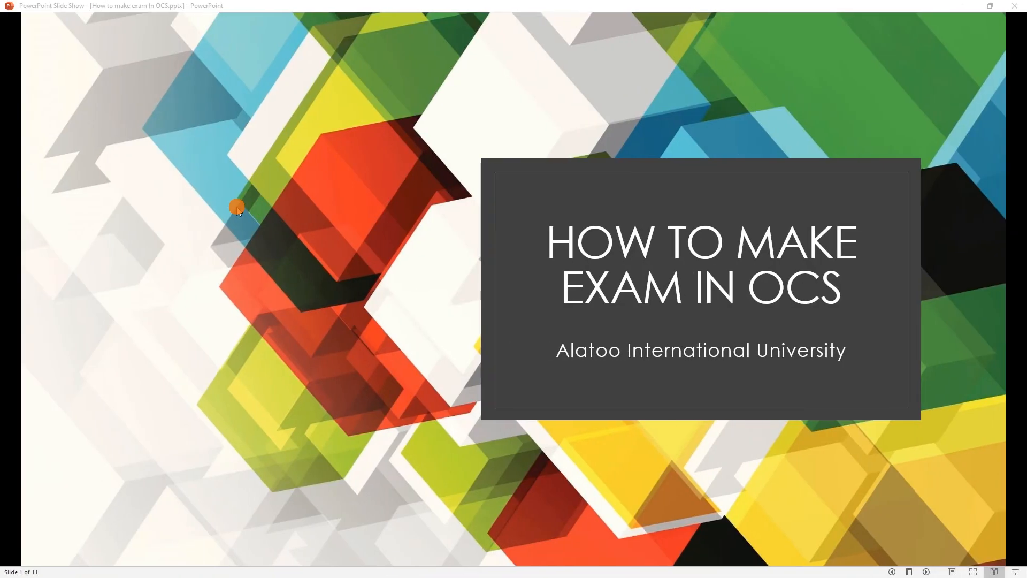
{"action": "left_click", "coordinate": [237, 208]}
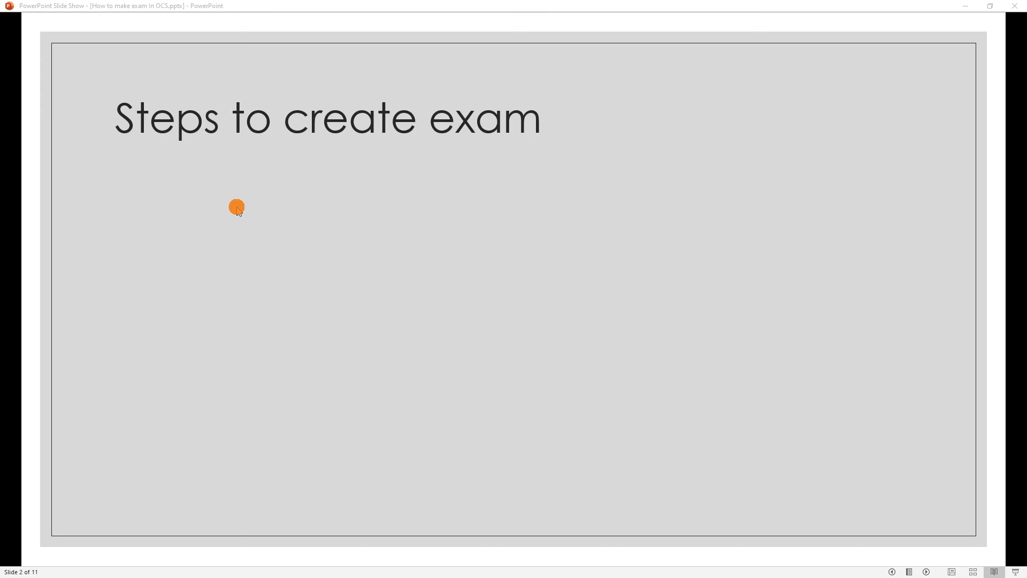
{"action": "left_click", "coordinate": [237, 207]}
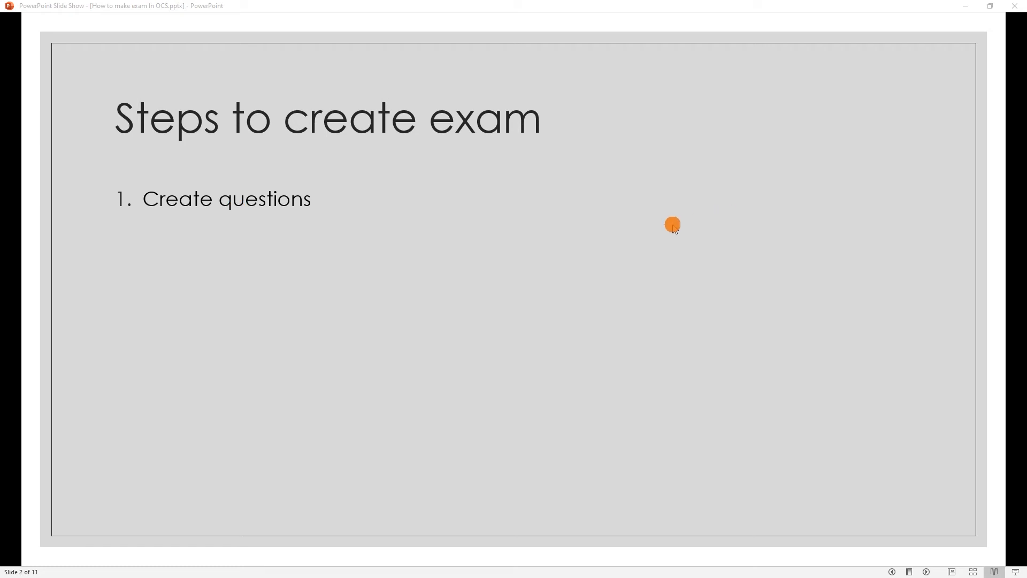
{"action": "left_click", "coordinate": [673, 225]}
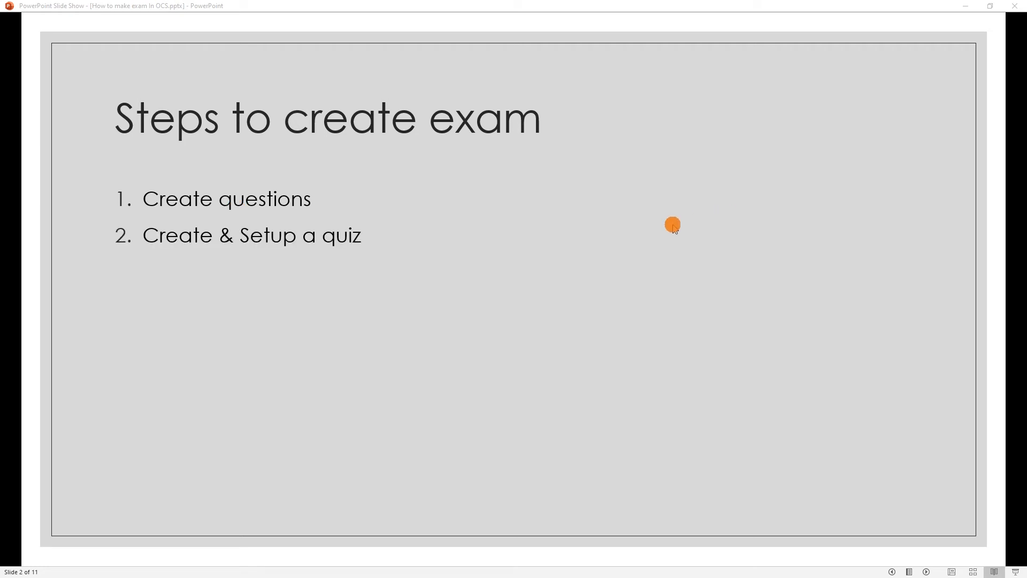
{"action": "left_click", "coordinate": [673, 225]}
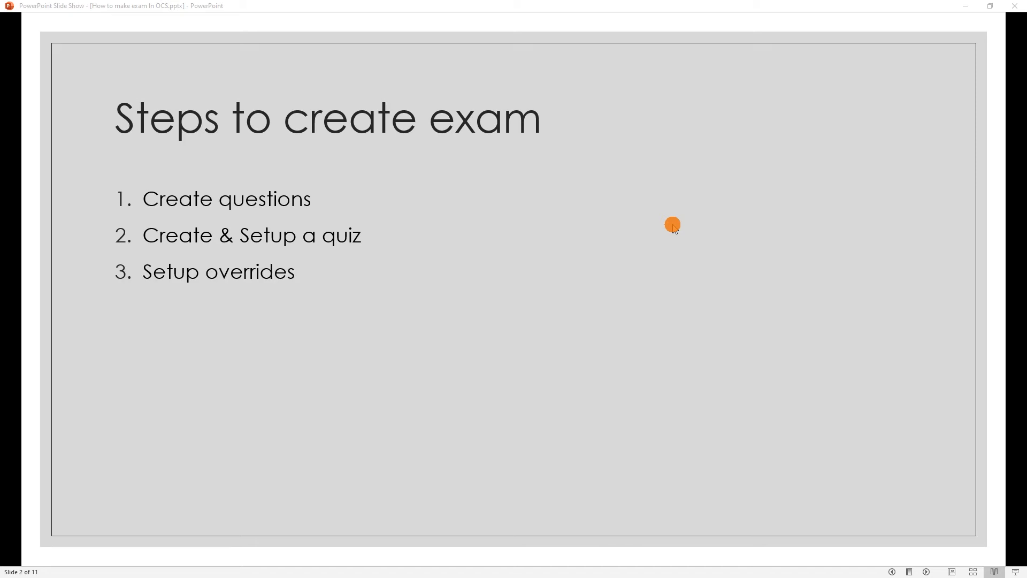
{"action": "left_click", "coordinate": [673, 224]}
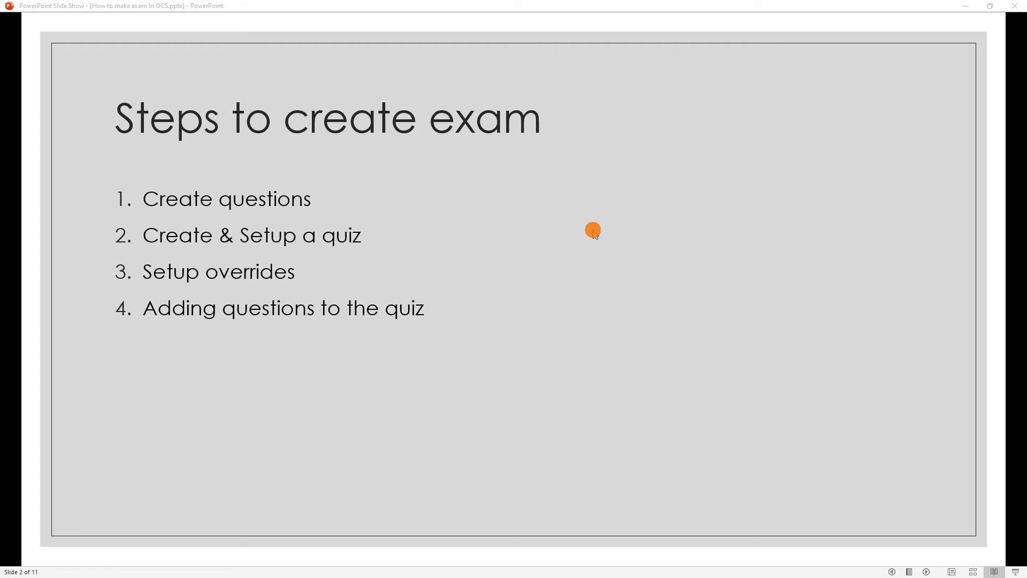
{"action": "left_click", "coordinate": [594, 232]}
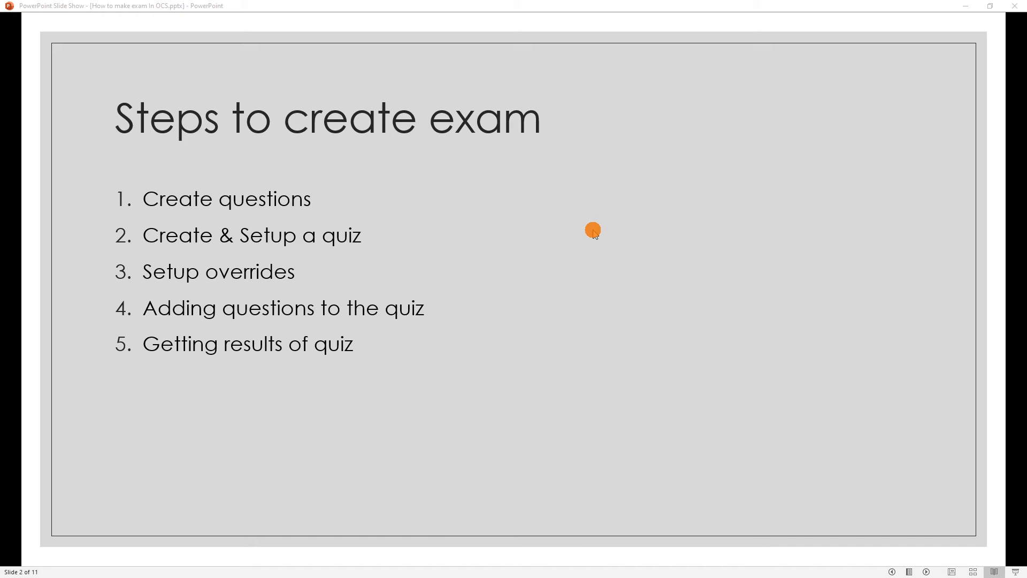
{"action": "left_click", "coordinate": [594, 232]}
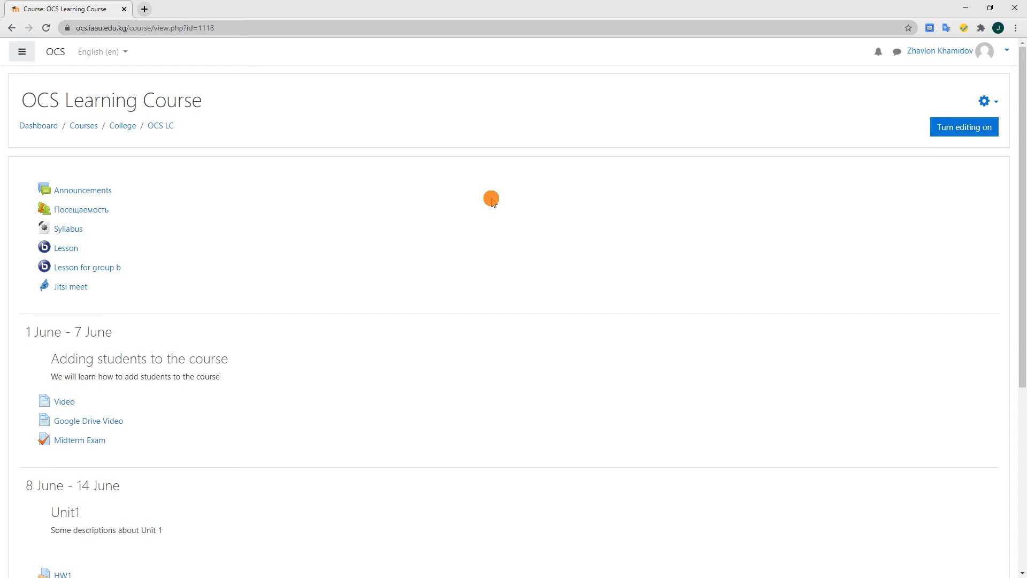
Open the course's Question bank from the full course administration page and view the available question categories
{"action": "left_click", "coordinate": [990, 104]}
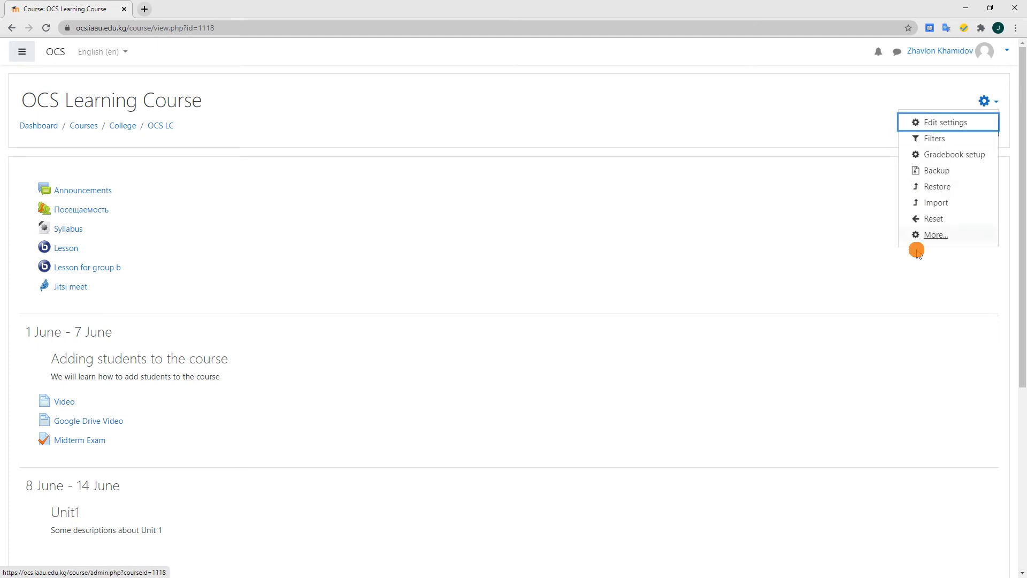
{"action": "left_click", "coordinate": [936, 236]}
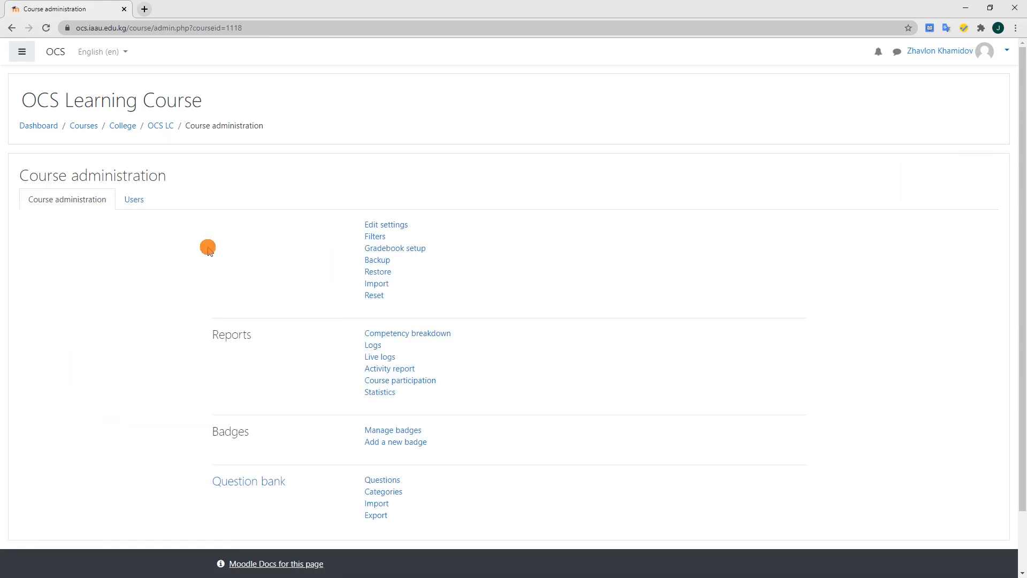
{"action": "left_click", "coordinate": [246, 484]}
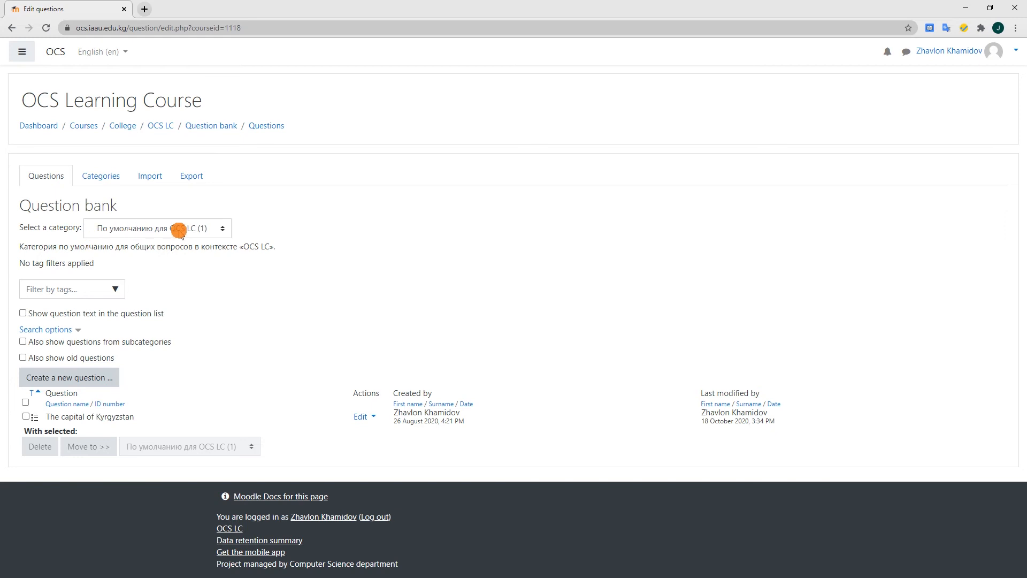
{"action": "left_click", "coordinate": [130, 231]}
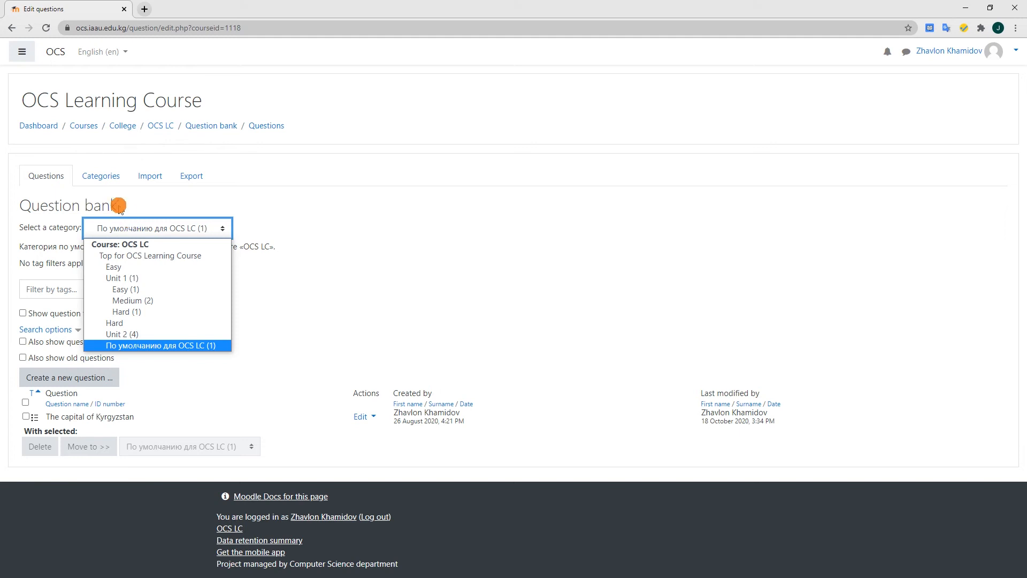
Add a question category named "Hard questions" with Unit 2 as its parent category
{"action": "left_click", "coordinate": [94, 181]}
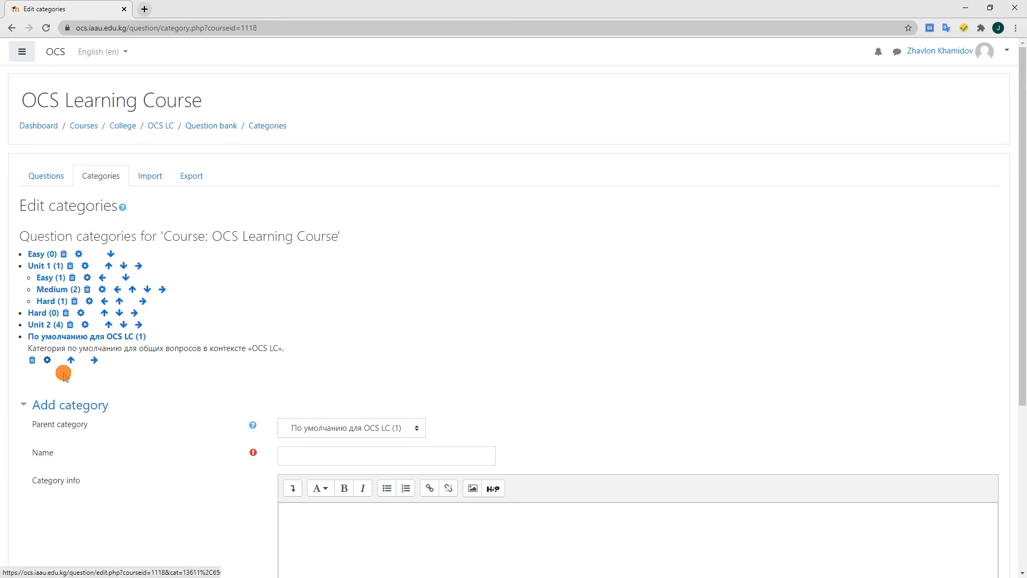
{"action": "left_click", "coordinate": [310, 429]}
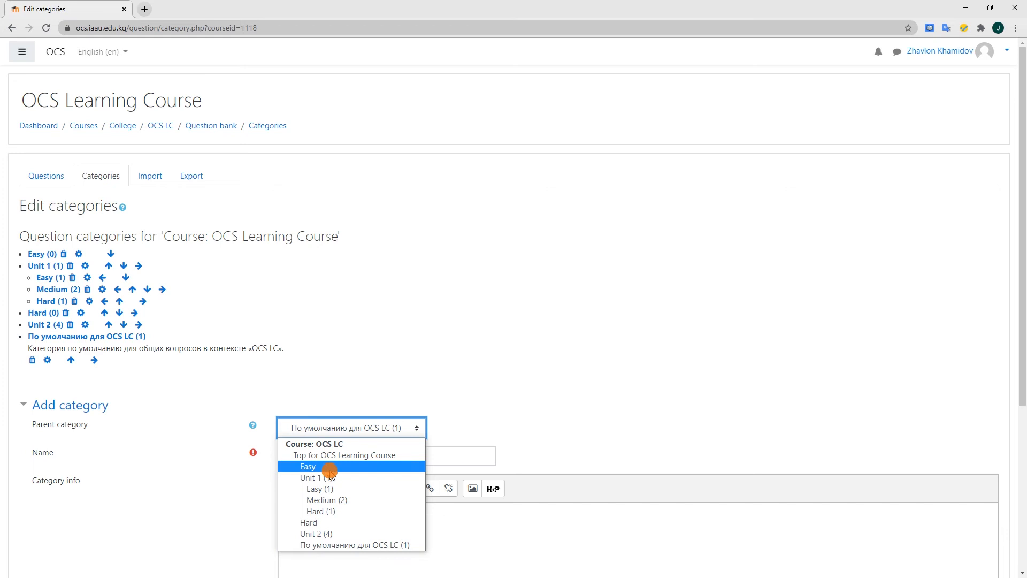
{"action": "left_click", "coordinate": [320, 532]}
{"action": "left_click", "coordinate": [305, 457]}
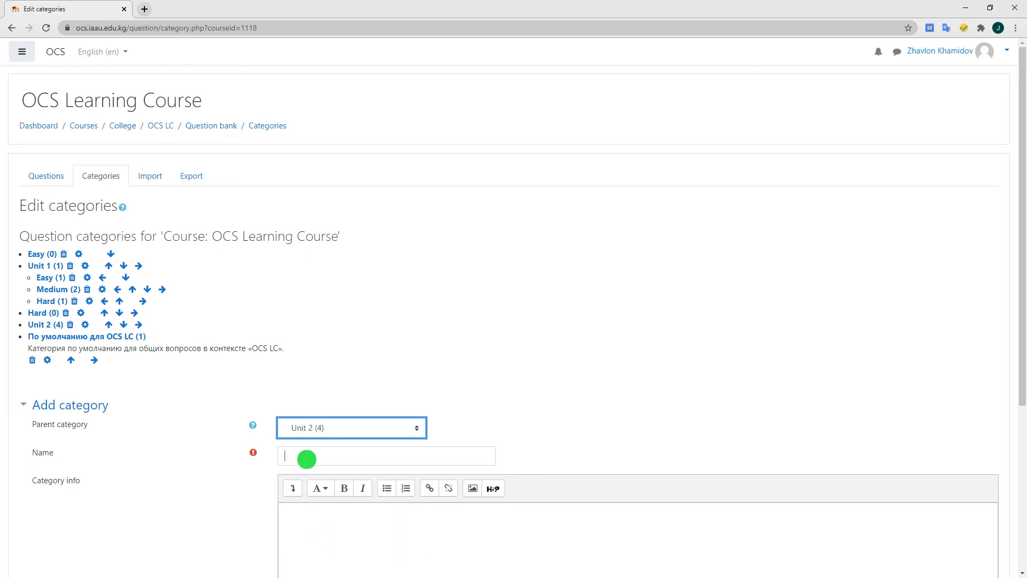
{"action": "type", "text": "Hard questions"}
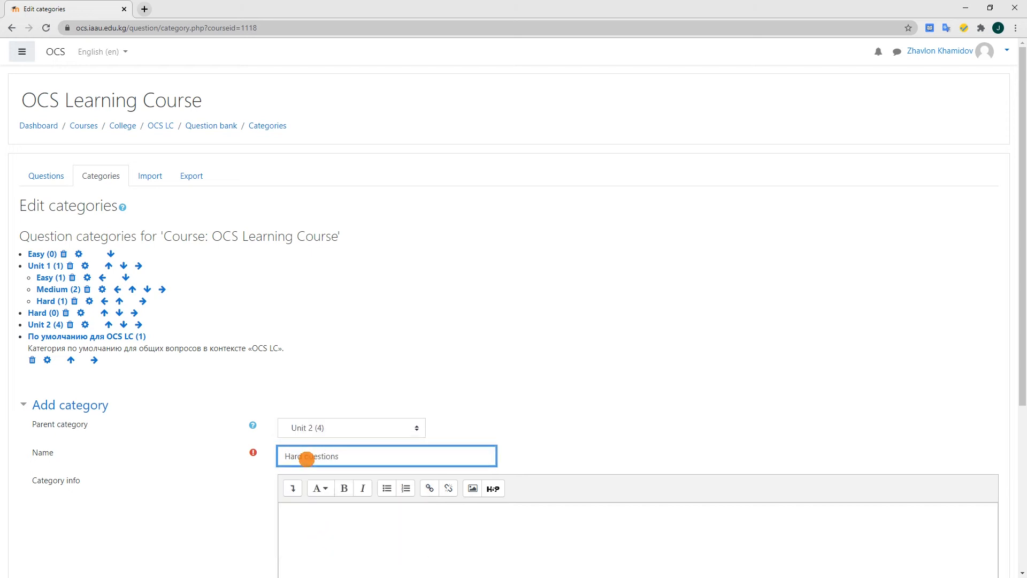
{"action": "left_click", "coordinate": [227, 474]}
{"action": "scroll", "coordinate": [227, 474], "scroll_direction": "down", "scroll_amount": 1}
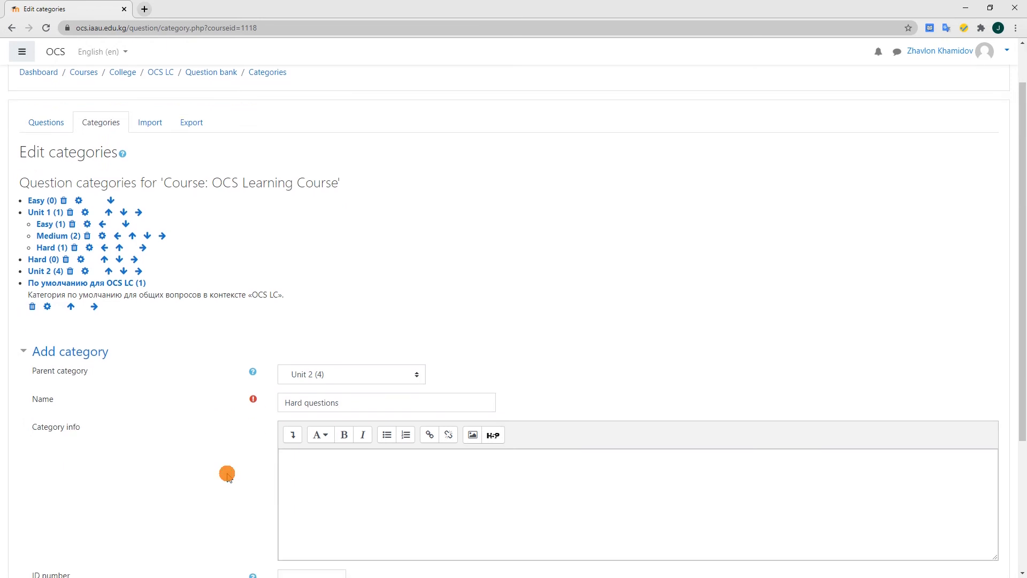
{"action": "scroll", "coordinate": [227, 474], "scroll_direction": "down", "scroll_amount": 1}
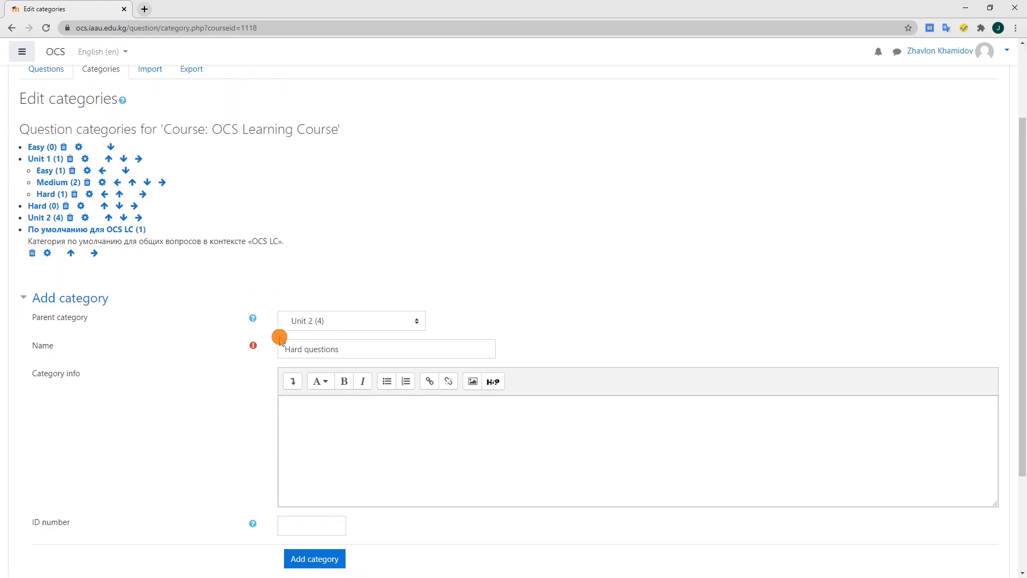
{"action": "left_click", "coordinate": [331, 560]}
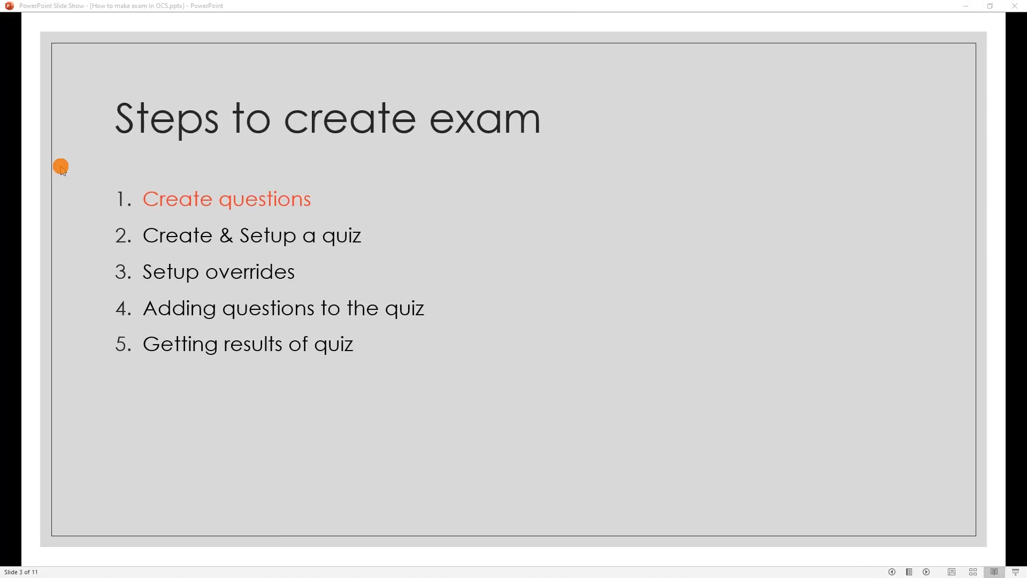
Switch to the PowerPoint slide show and go through the slide on the ways for creating questions
{"action": "left_click", "coordinate": [93, 183]}
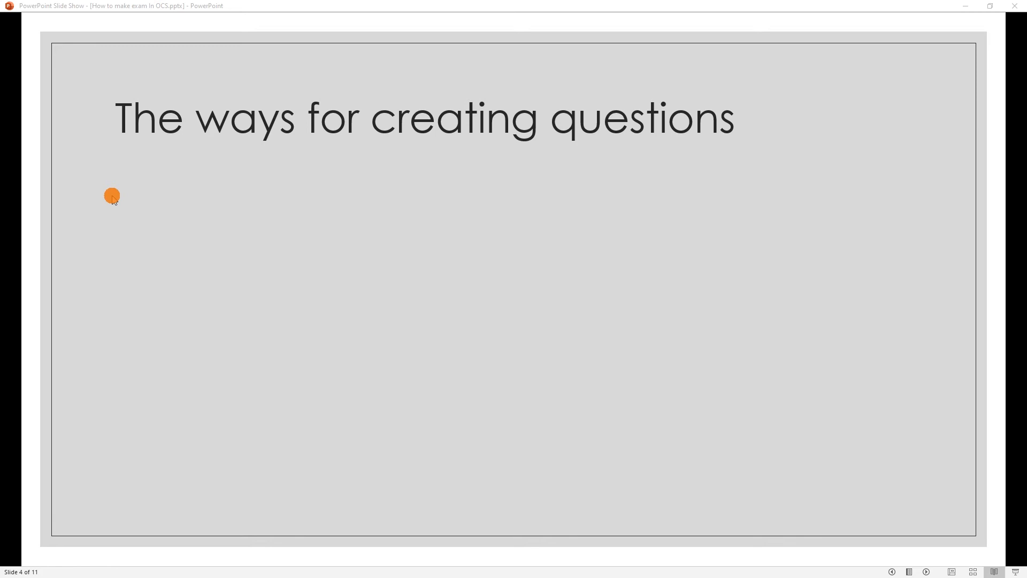
{"action": "left_click", "coordinate": [112, 197]}
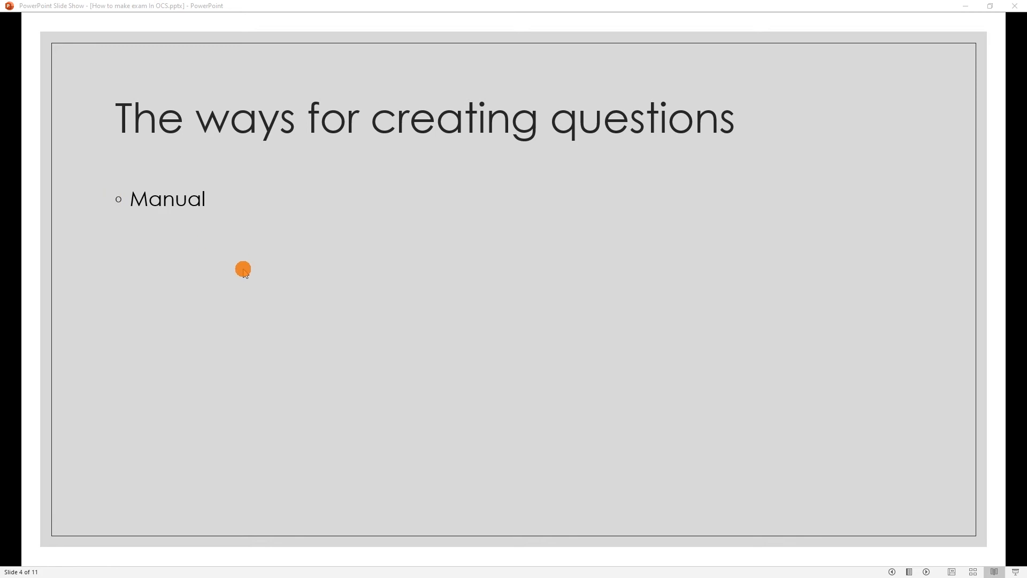
{"action": "left_click", "coordinate": [243, 270]}
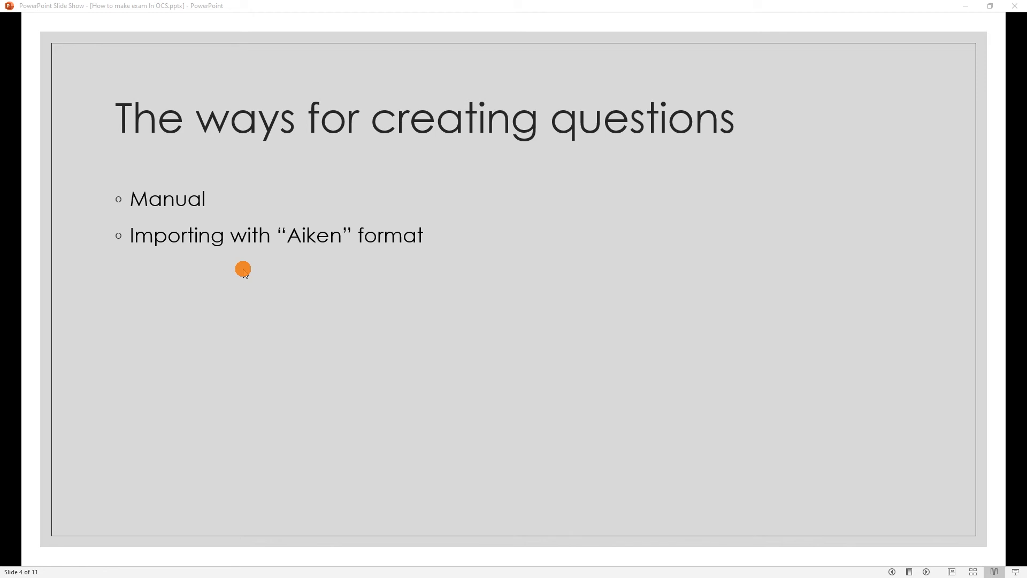
{"action": "left_click", "coordinate": [264, 287]}
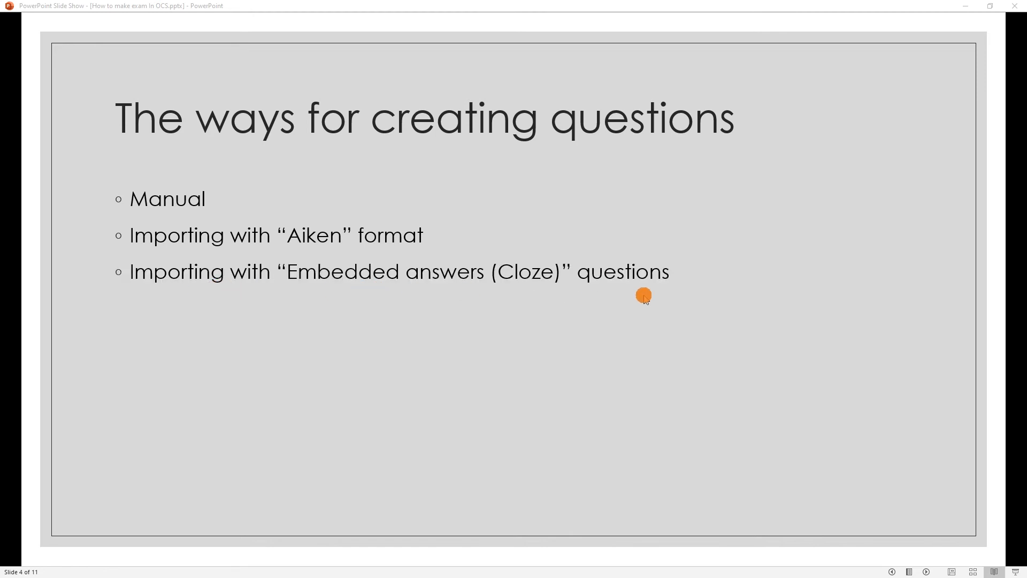
{"action": "left_click", "coordinate": [252, 306]}
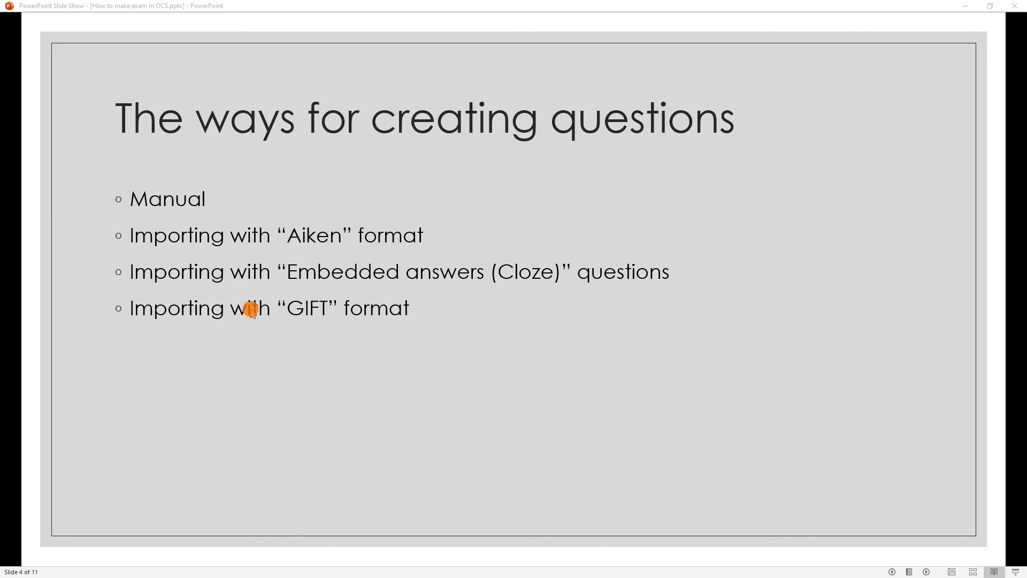
{"action": "left_click", "coordinate": [313, 307]}
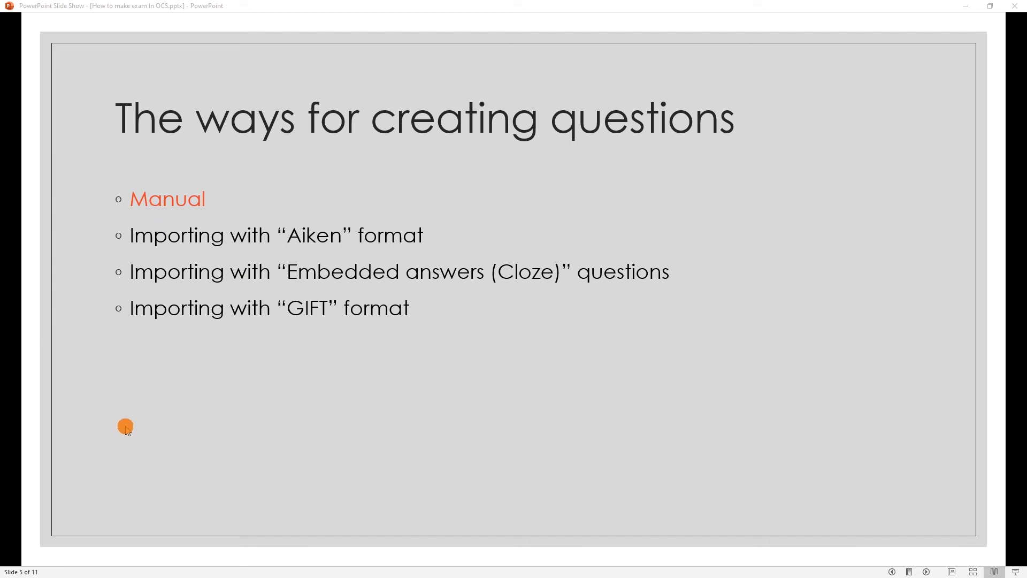
{"action": "left_click", "coordinate": [126, 426]}
{"action": "key", "text": "Left"}
Switch back to the browser and start a new Multiple choice question from the question bank's question list
{"action": "key", "text": "ctrl+super+Right"}
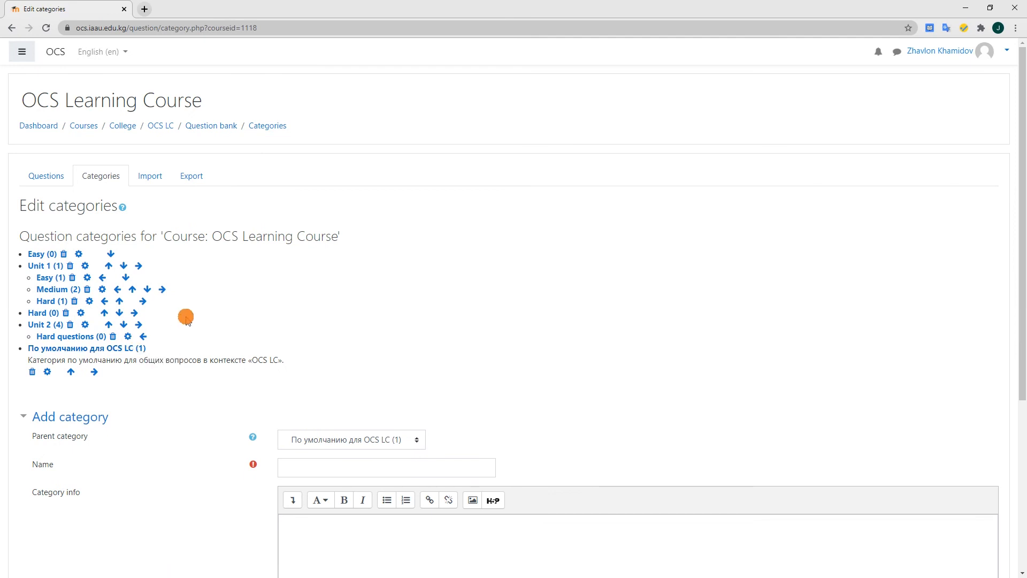
{"action": "left_click", "coordinate": [56, 178]}
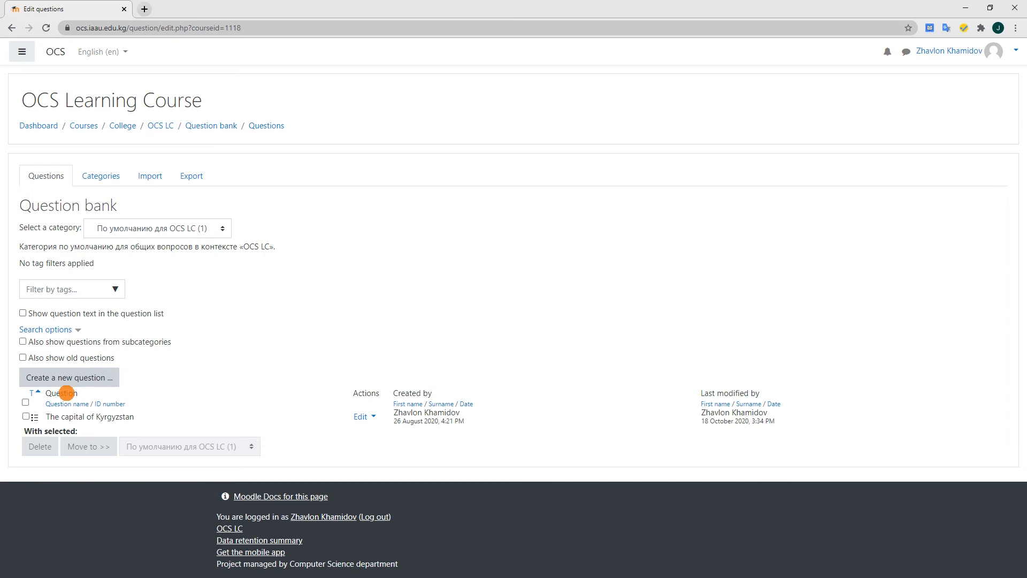
{"action": "left_click", "coordinate": [72, 375]}
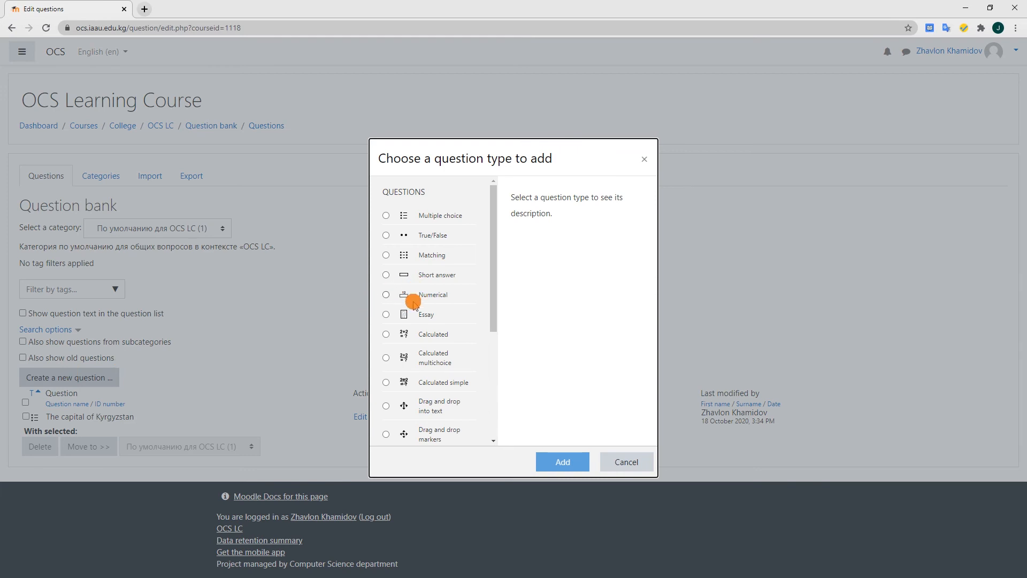
{"action": "scroll", "coordinate": [410, 299], "scroll_direction": "down", "scroll_amount": 1}
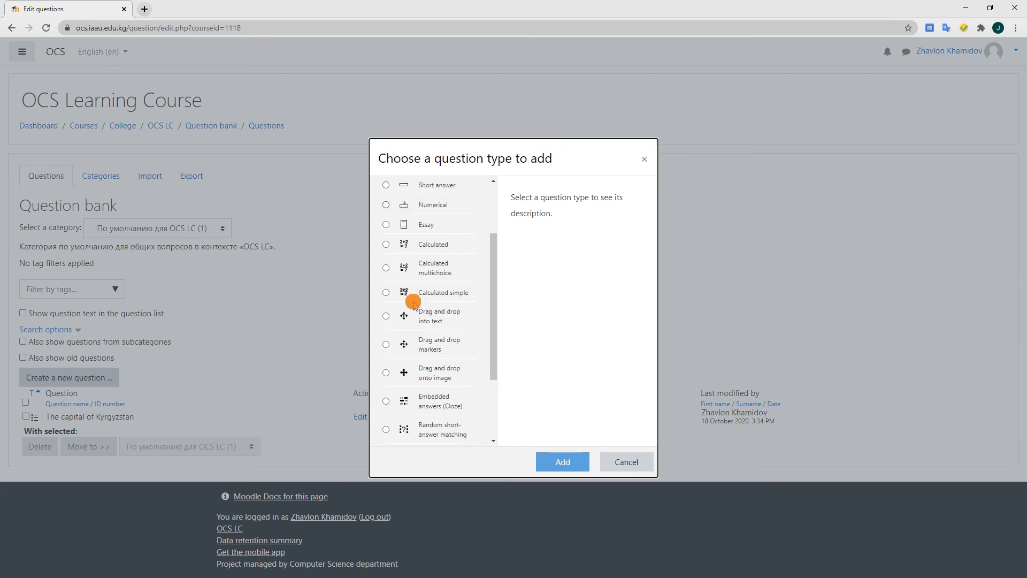
{"action": "scroll", "coordinate": [408, 296], "scroll_direction": "up", "scroll_amount": 1}
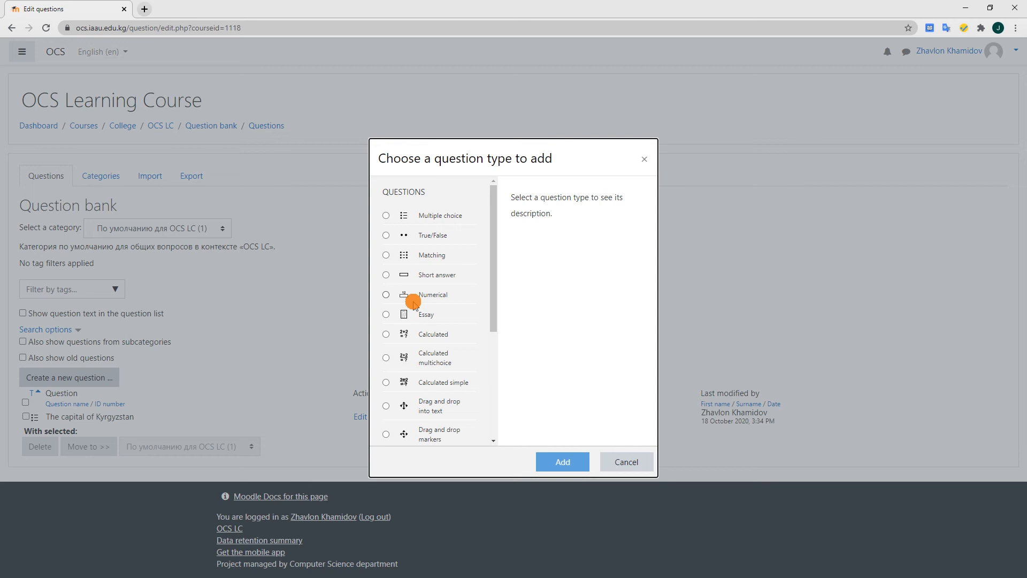
{"action": "left_click", "coordinate": [406, 216]}
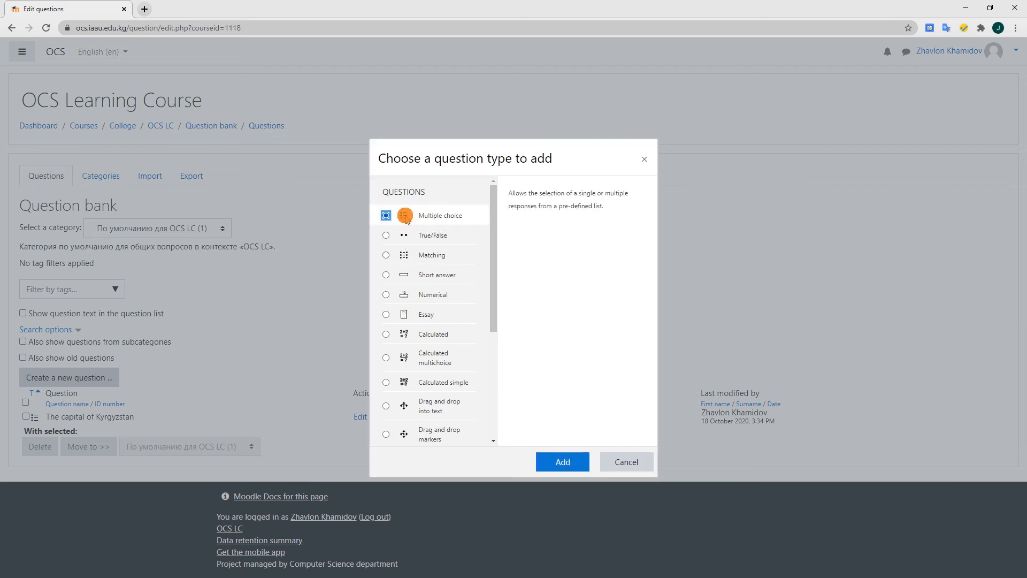
{"action": "left_click", "coordinate": [420, 318]}
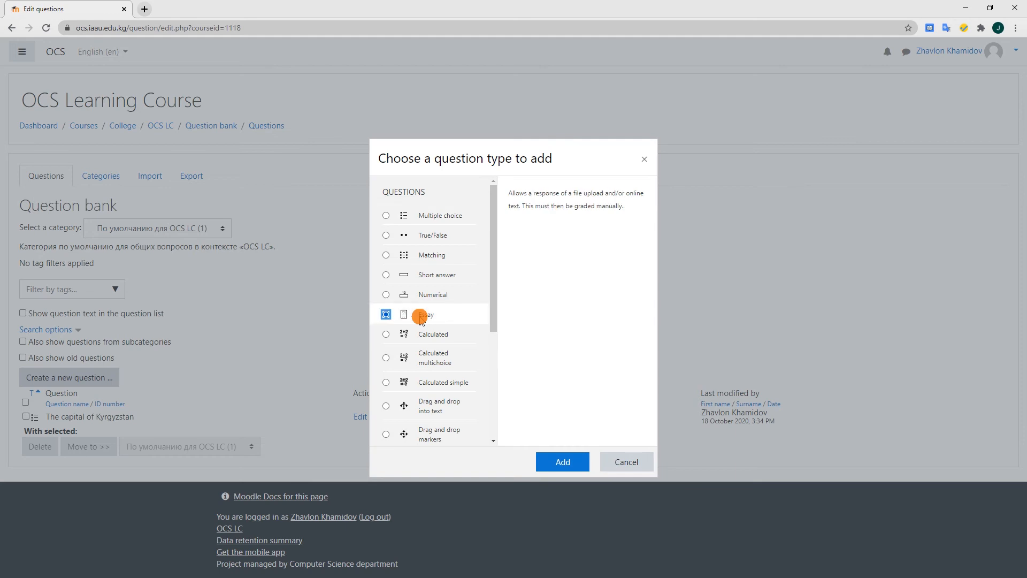
{"action": "left_click", "coordinate": [407, 217]}
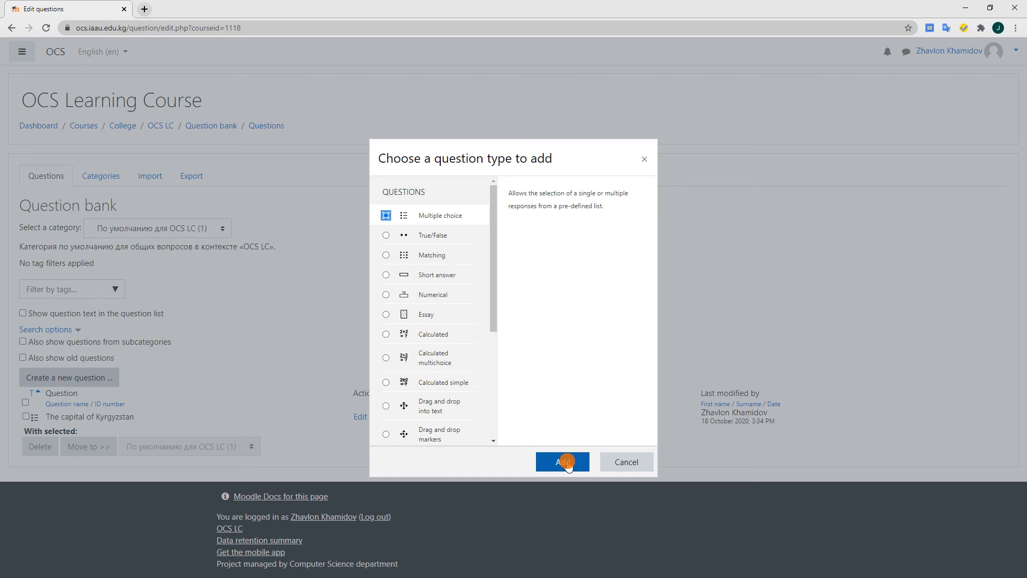
{"action": "left_click", "coordinate": [577, 463]}
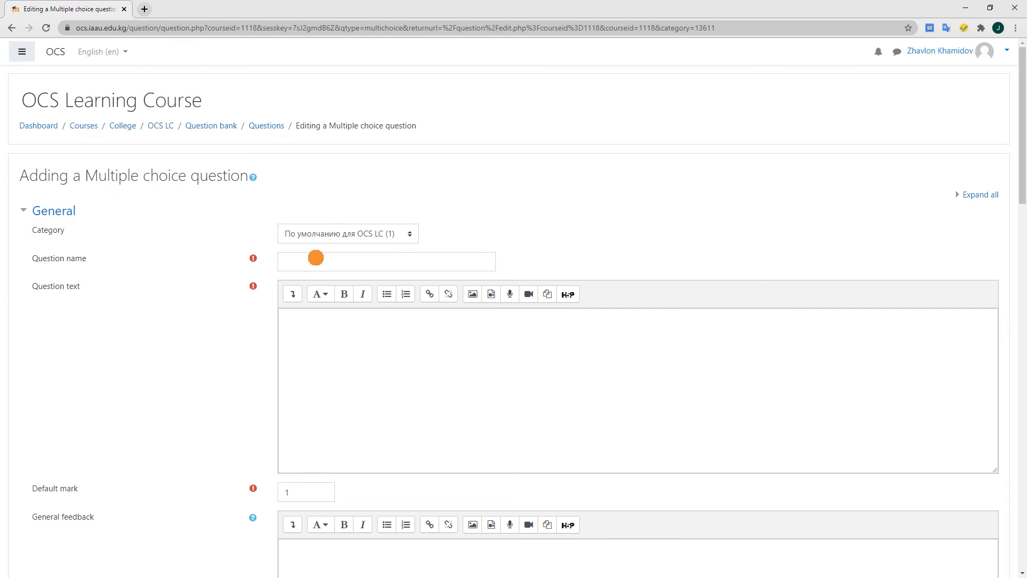
Open the question bank in a separate browser tab to view its question list, and return to the question form
{"action": "left_click", "coordinate": [316, 258]}
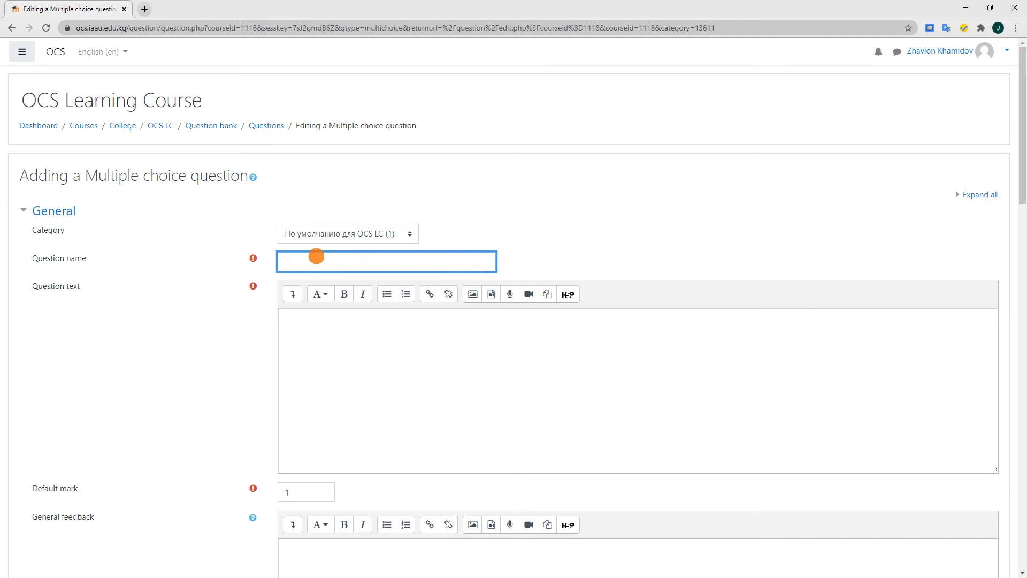
{"action": "middle_click", "coordinate": [211, 126]}
{"action": "left_click", "coordinate": [163, 8]}
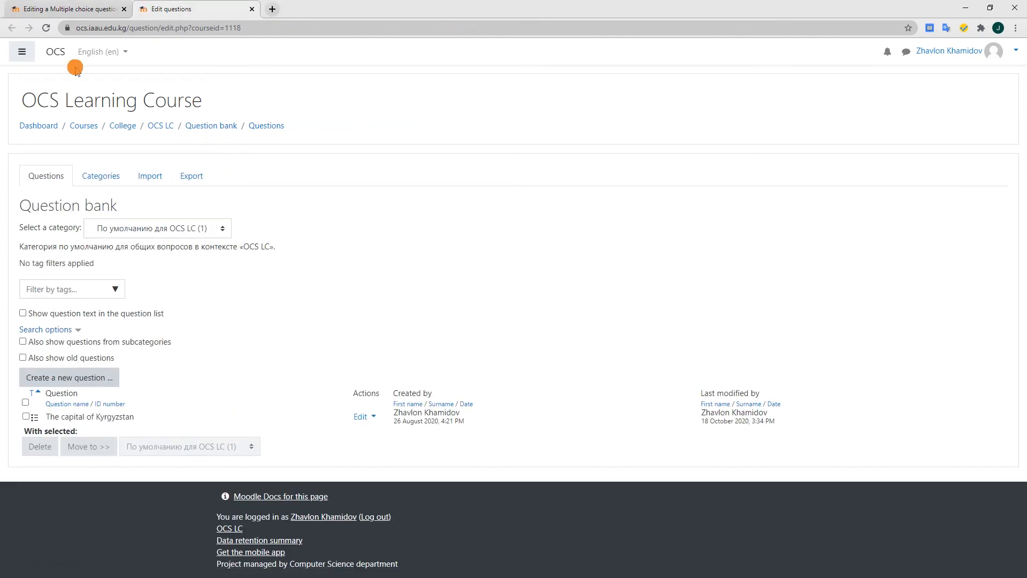
{"action": "left_click", "coordinate": [43, 6]}
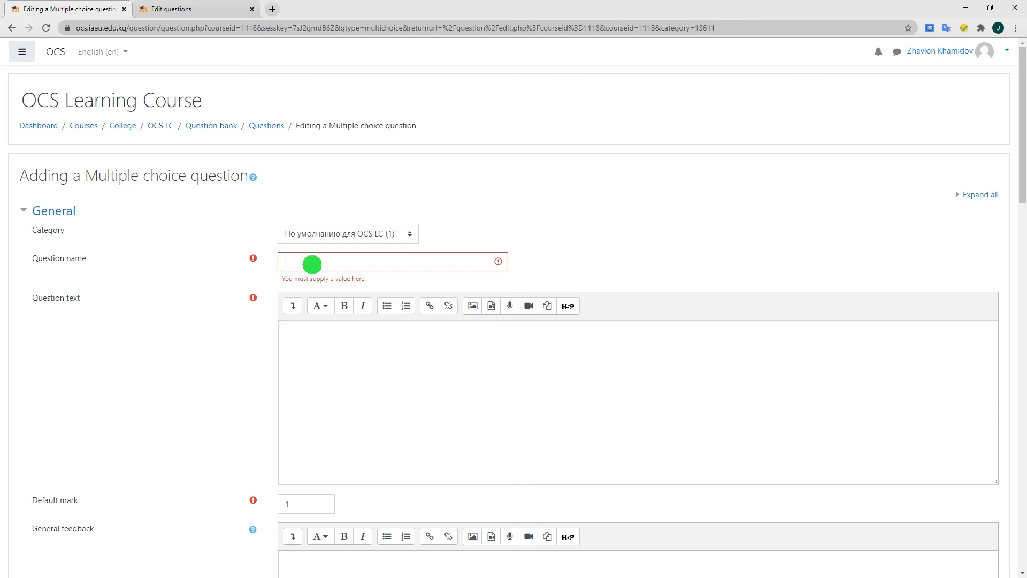
Name the question "The capital of Kyrgyzstan" and enter "What is the capital of Kyrgyzstan?" as its question text
{"action": "left_click", "coordinate": [311, 264]}
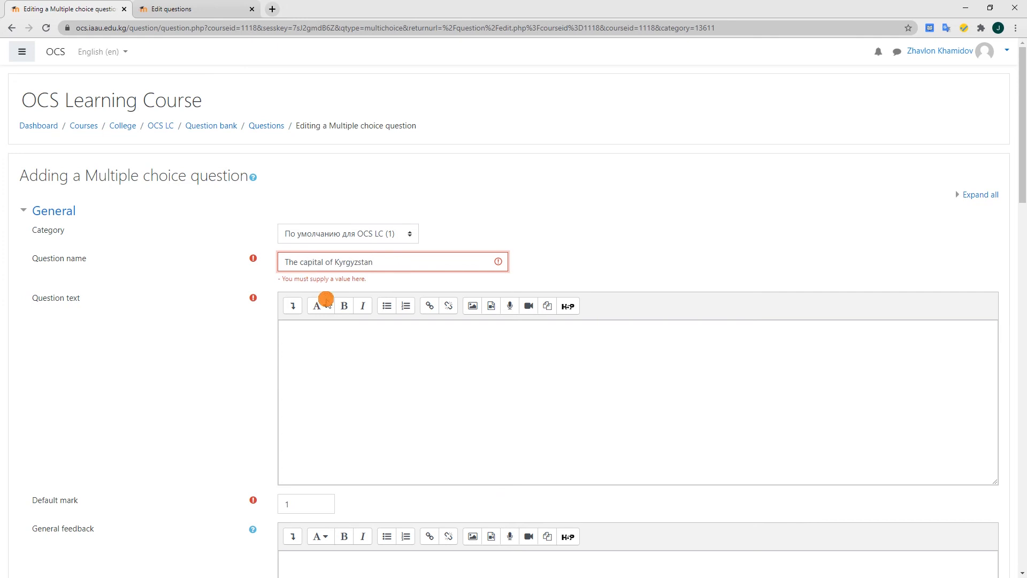
{"action": "left_click", "coordinate": [340, 388]}
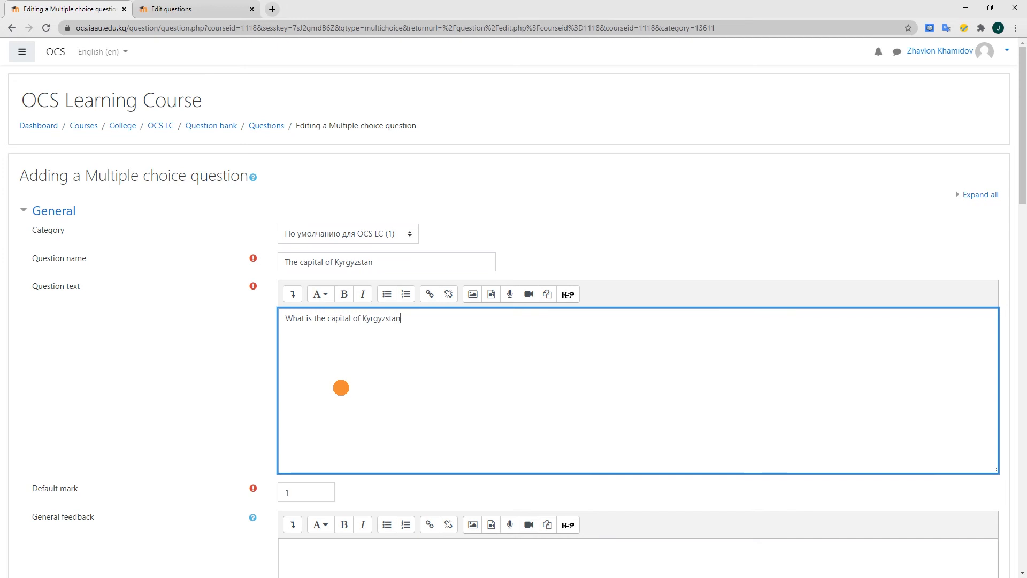
Review the question form's default mark, general feedback and answer settings, including the grade and feedback fields of every choice
{"action": "scroll", "coordinate": [341, 387], "scroll_direction": "down", "scroll_amount": 2}
{"action": "left_click", "coordinate": [239, 390]}
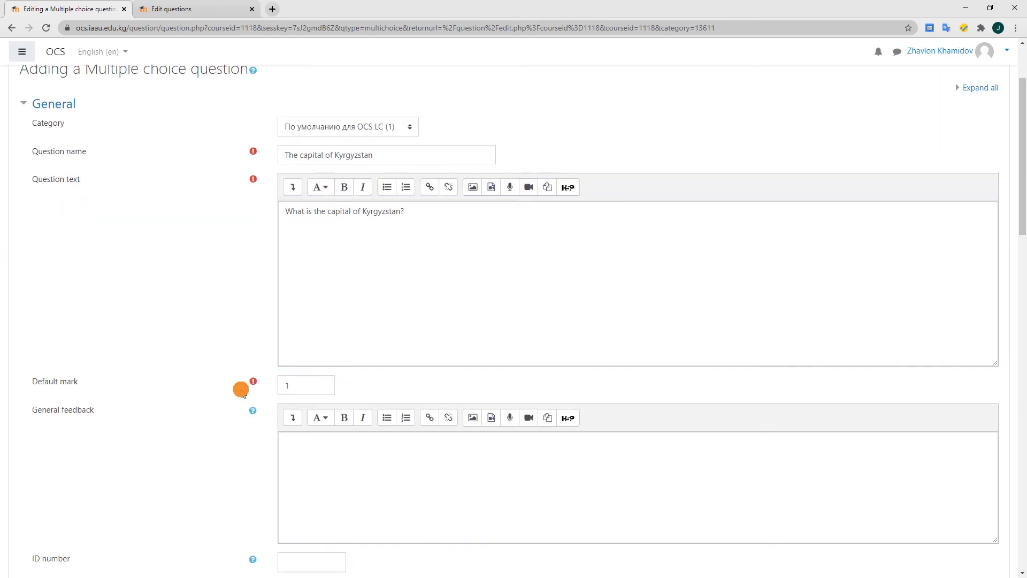
{"action": "left_click_drag", "start_coordinate": [294, 387], "coordinate": [273, 386]}
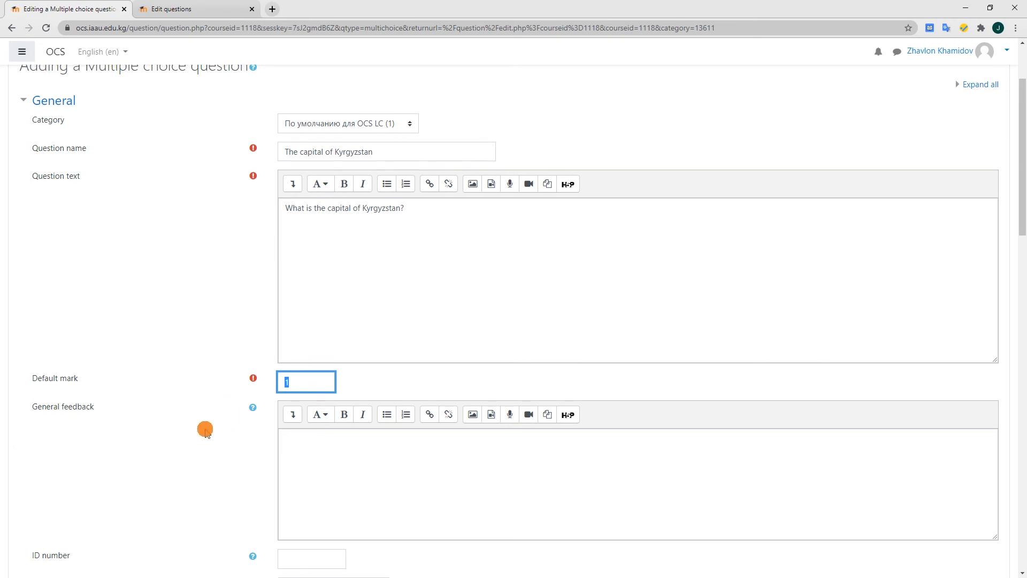
{"action": "scroll", "coordinate": [202, 426], "scroll_direction": "down", "scroll_amount": 2}
{"action": "left_click", "coordinate": [336, 360]}
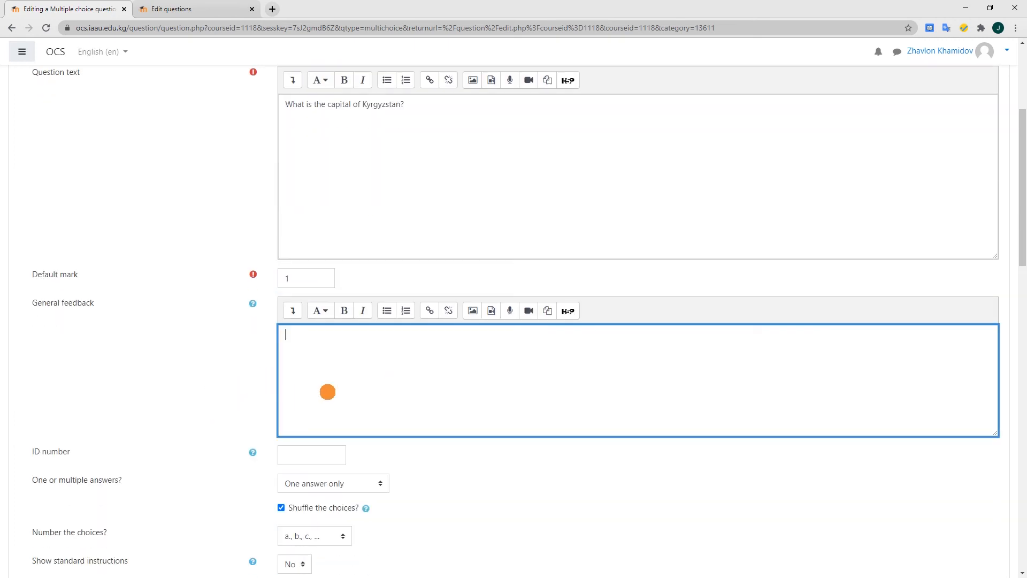
{"action": "scroll", "coordinate": [229, 415], "scroll_direction": "down", "scroll_amount": 4}
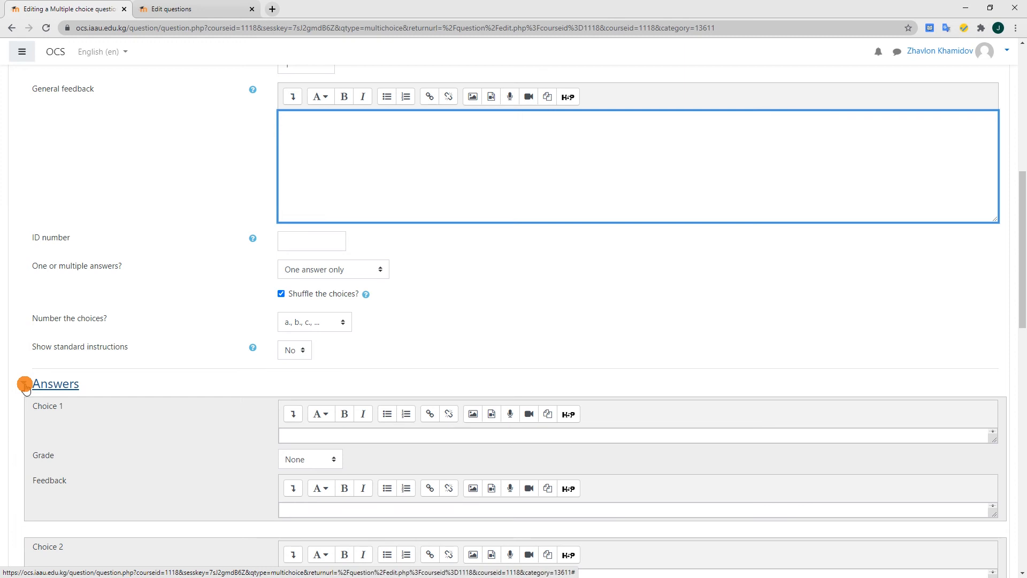
{"action": "scroll", "coordinate": [68, 461], "scroll_direction": "down", "scroll_amount": 4}
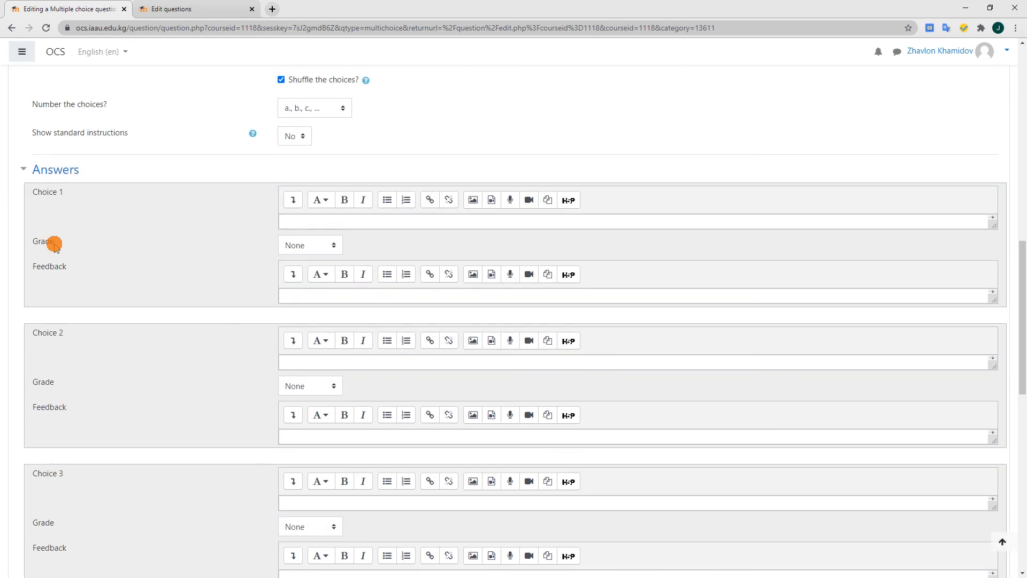
{"action": "scroll", "coordinate": [64, 258], "scroll_direction": "down", "scroll_amount": 1}
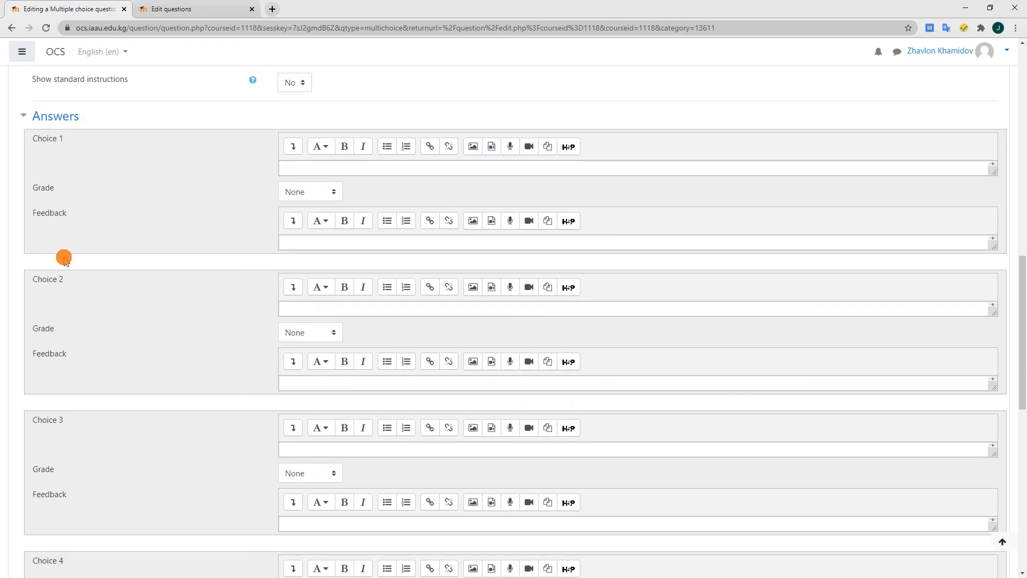
{"action": "scroll", "coordinate": [64, 258], "scroll_direction": "down", "scroll_amount": 7}
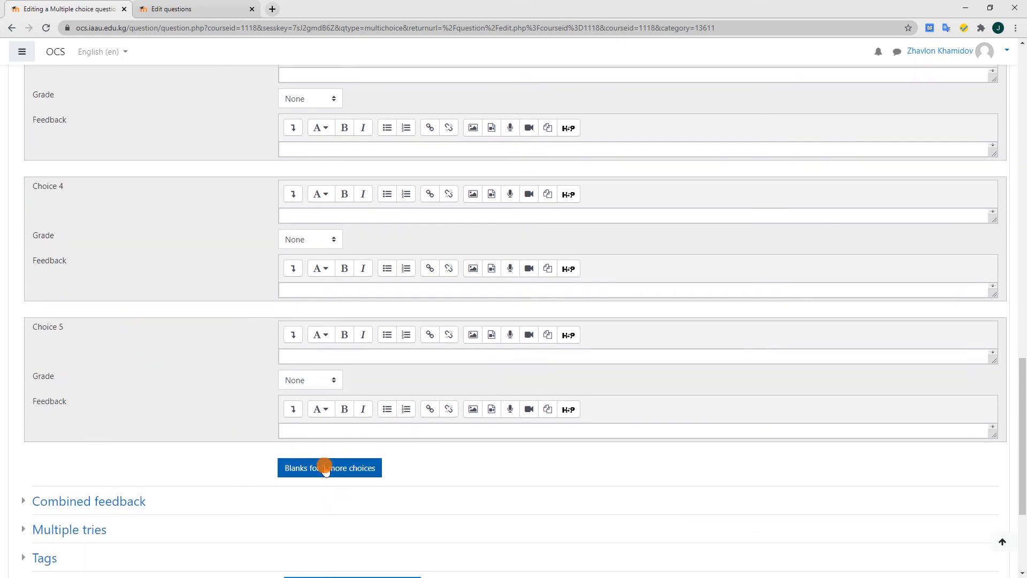
{"action": "scroll", "coordinate": [163, 392], "scroll_direction": "up", "scroll_amount": 6}
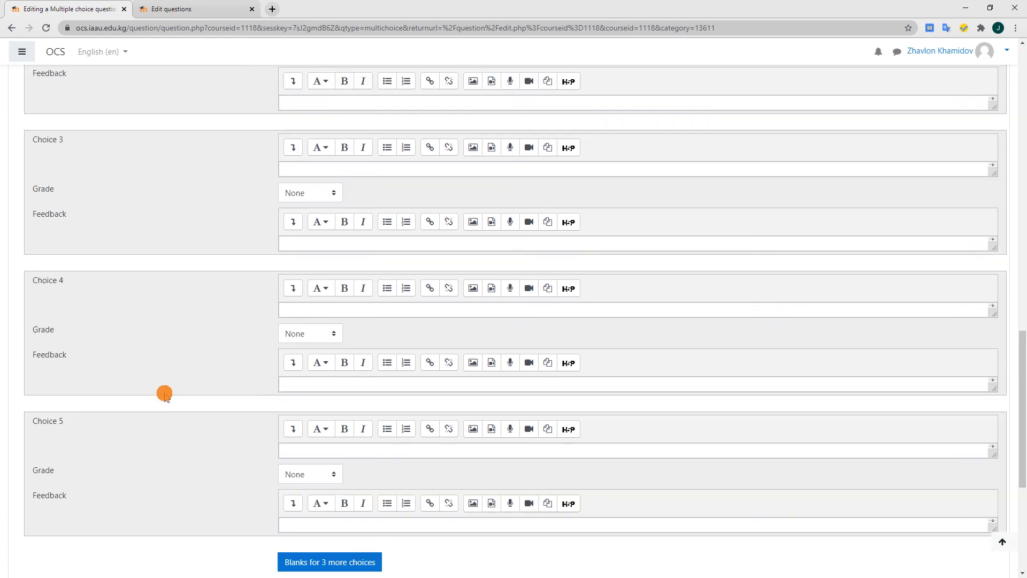
{"action": "scroll", "coordinate": [164, 393], "scroll_direction": "up", "scroll_amount": 1}
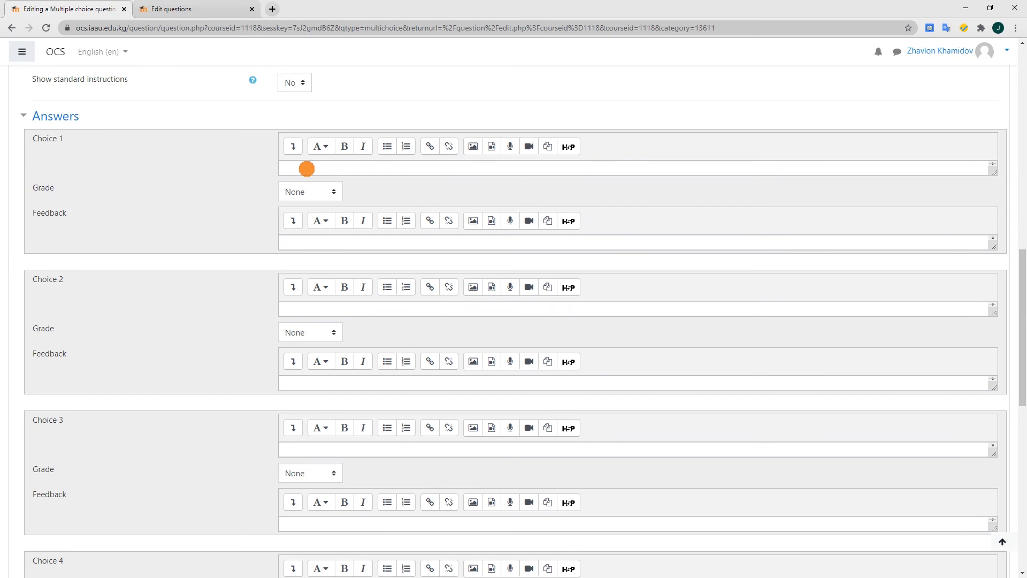
Enter Tashkent as choice 1, Osh as choice 2 and Bishkek as choice 4
{"action": "left_click", "coordinate": [306, 169]}
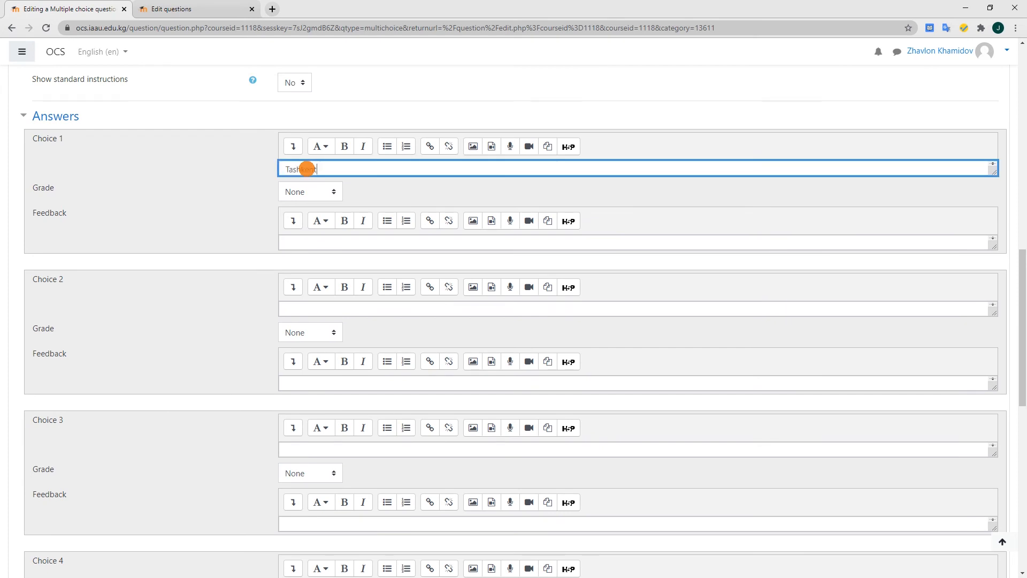
{"action": "left_click", "coordinate": [291, 310]}
{"action": "scroll", "coordinate": [411, 357], "scroll_direction": "down", "scroll_amount": 1}
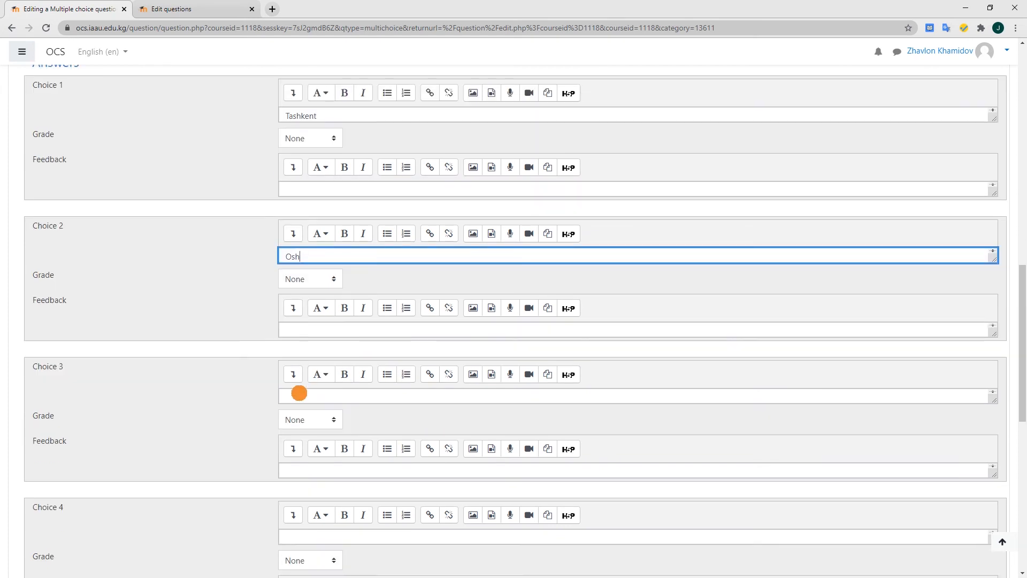
{"action": "left_click", "coordinate": [296, 395]}
{"action": "left_click", "coordinate": [286, 529]}
{"action": "scroll", "coordinate": [170, 451], "scroll_direction": "down", "scroll_amount": 3}
{"action": "type", "text": "Bishkek"}
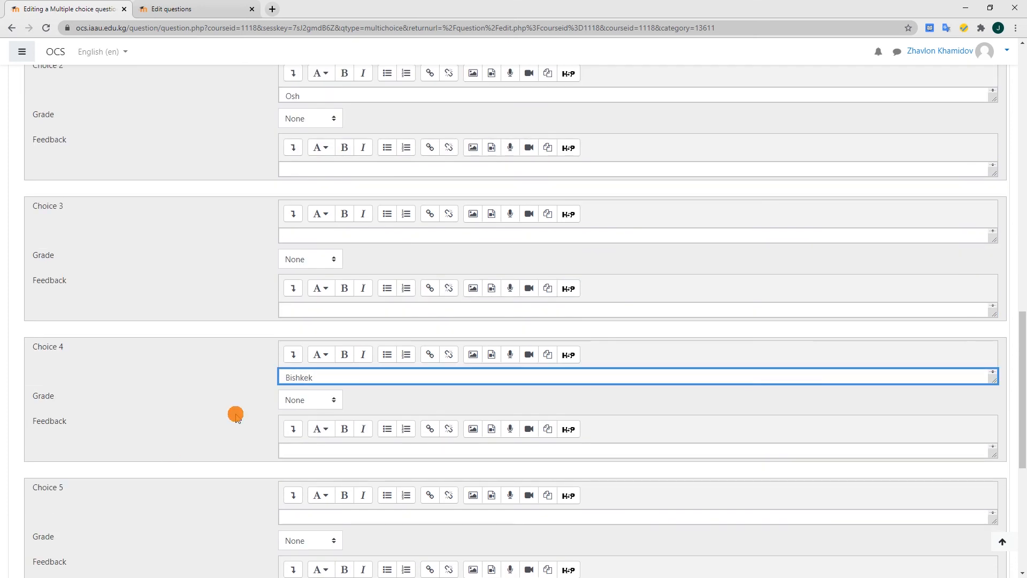
Mark Bishkek as the correct answer by setting its grade to 100%
{"action": "scroll", "coordinate": [236, 415], "scroll_direction": "up", "scroll_amount": 5}
{"action": "scroll", "coordinate": [210, 358], "scroll_direction": "down", "scroll_amount": 1}
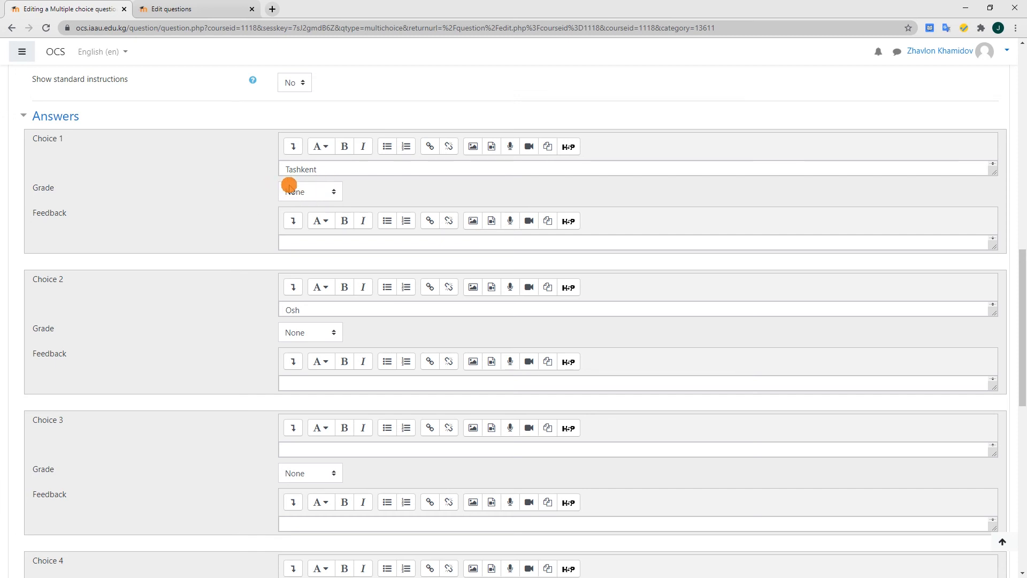
{"action": "scroll", "coordinate": [172, 319], "scroll_direction": "down", "scroll_amount": 3}
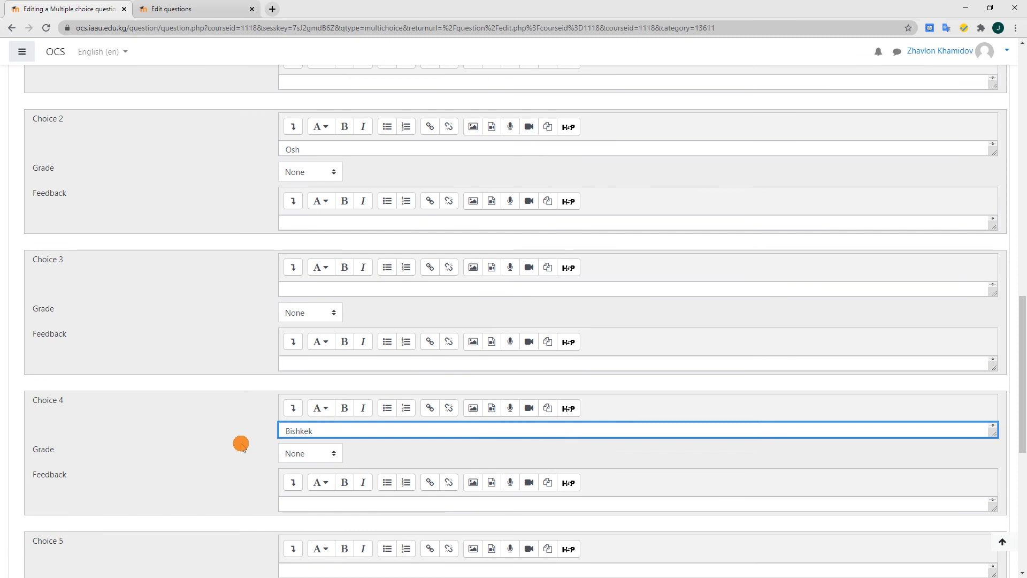
{"action": "left_click", "coordinate": [241, 446]}
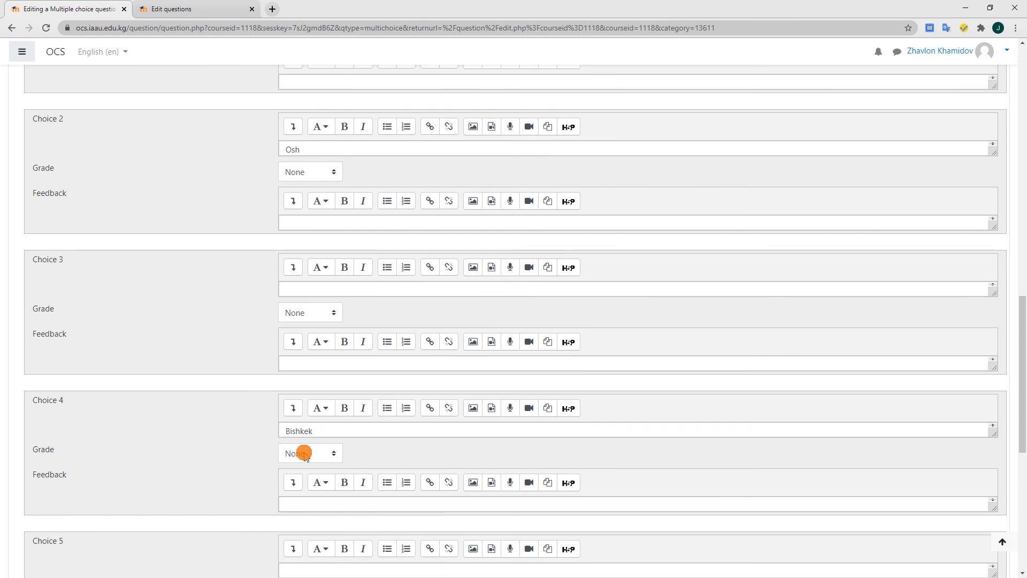
{"action": "left_click", "coordinate": [306, 455]}
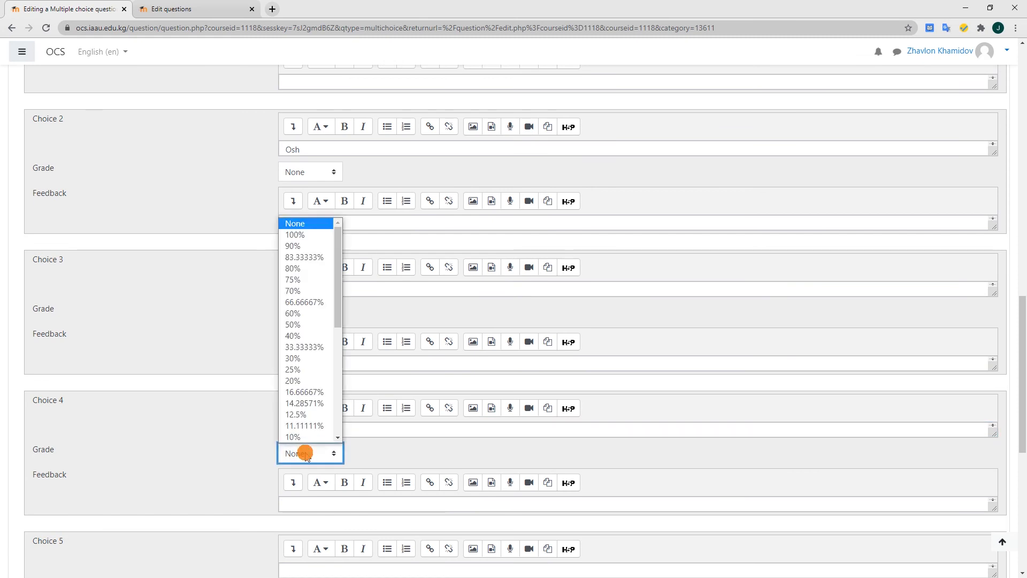
{"action": "left_click", "coordinate": [305, 234]}
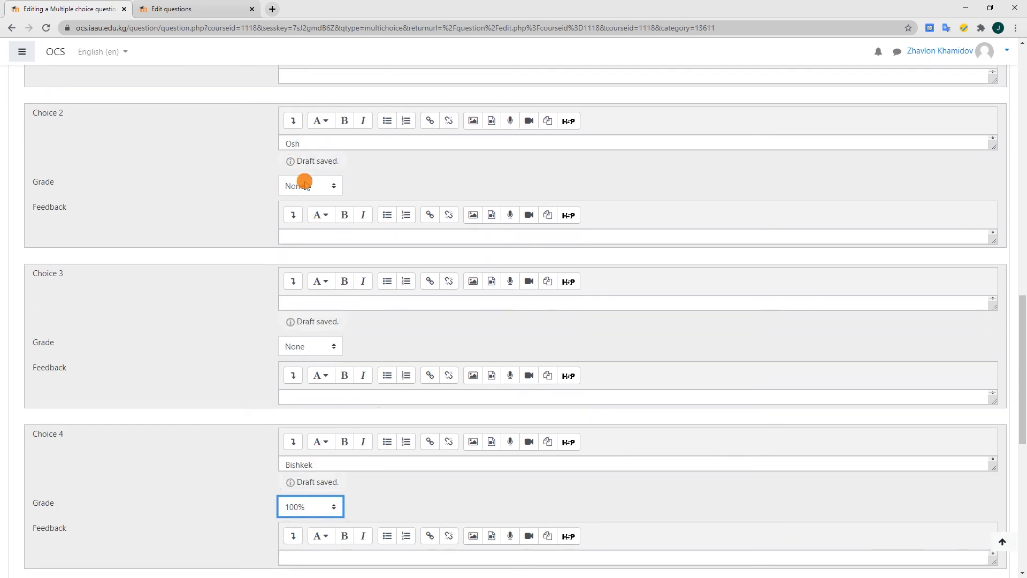
Grade the Osh choice 20% with the feedback "It is city of Kyrgyzstan but not capital", and enter Russia as choice 3
{"action": "left_click", "coordinate": [307, 185]}
{"action": "left_click", "coordinate": [306, 186]}
{"action": "left_click", "coordinate": [307, 186]}
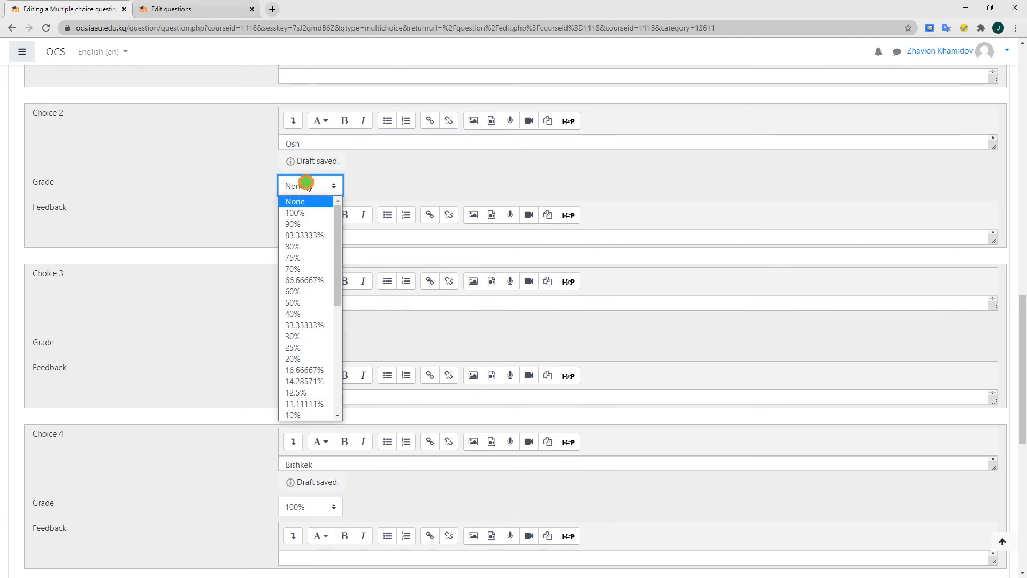
{"action": "left_click", "coordinate": [300, 359]}
{"action": "left_click", "coordinate": [308, 241]}
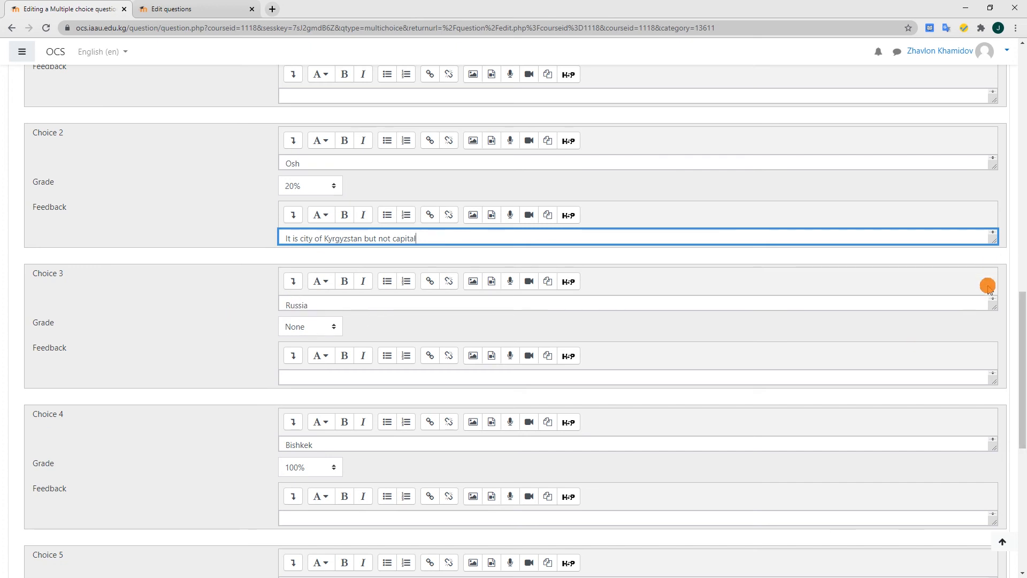
Enlarge the Russia choice's text box and give that choice a -30% grade with the feedback "Russia is not a city, it is country"
{"action": "left_click_drag", "start_coordinate": [990, 305], "coordinate": [993, 328]}
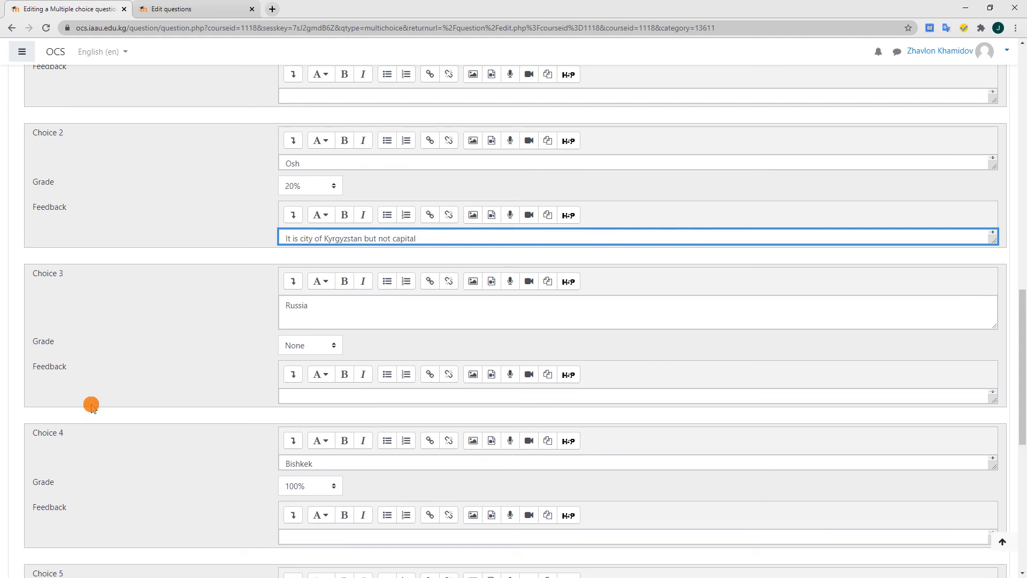
{"action": "left_click", "coordinate": [308, 349]}
{"action": "scroll", "coordinate": [305, 298], "scroll_direction": "down", "scroll_amount": 5}
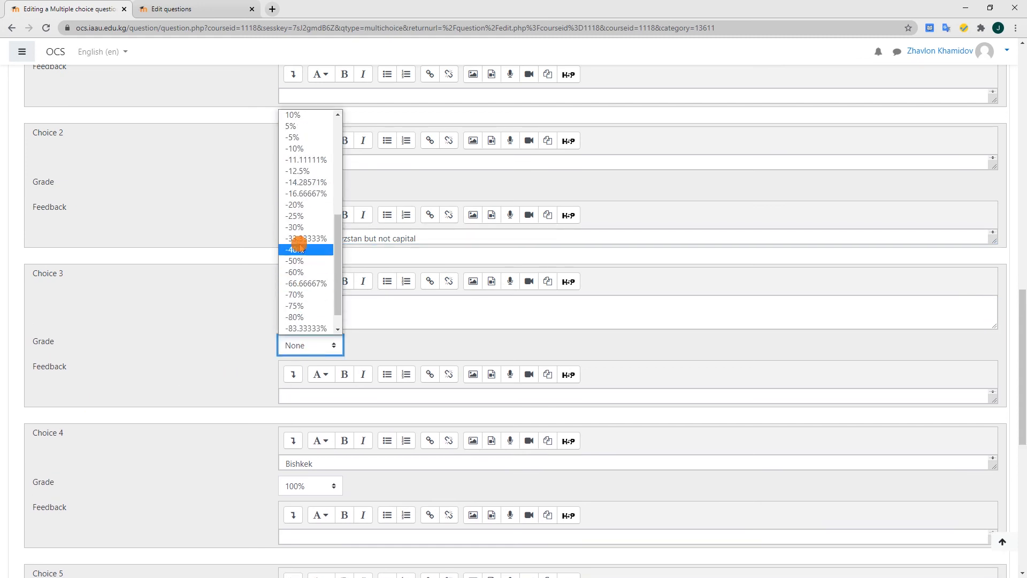
{"action": "left_click", "coordinate": [294, 227]}
{"action": "left_click", "coordinate": [300, 391]}
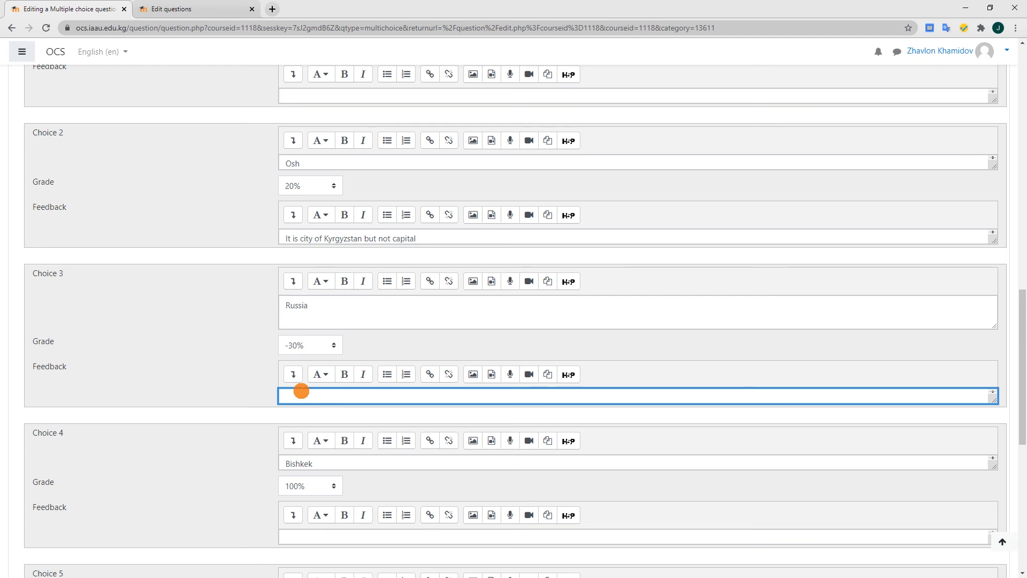
{"action": "type", "text": "Russia is not a city, it is country"}
Save the new multiple choice question to the question bank
{"action": "scroll", "coordinate": [236, 444], "scroll_direction": "down", "scroll_amount": 6}
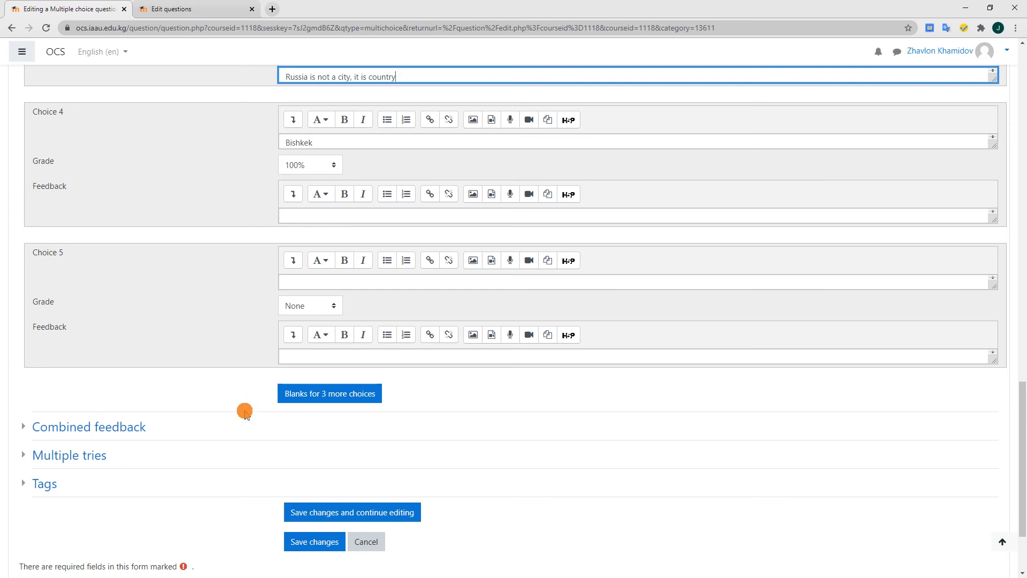
{"action": "scroll", "coordinate": [244, 411], "scroll_direction": "down", "scroll_amount": 2}
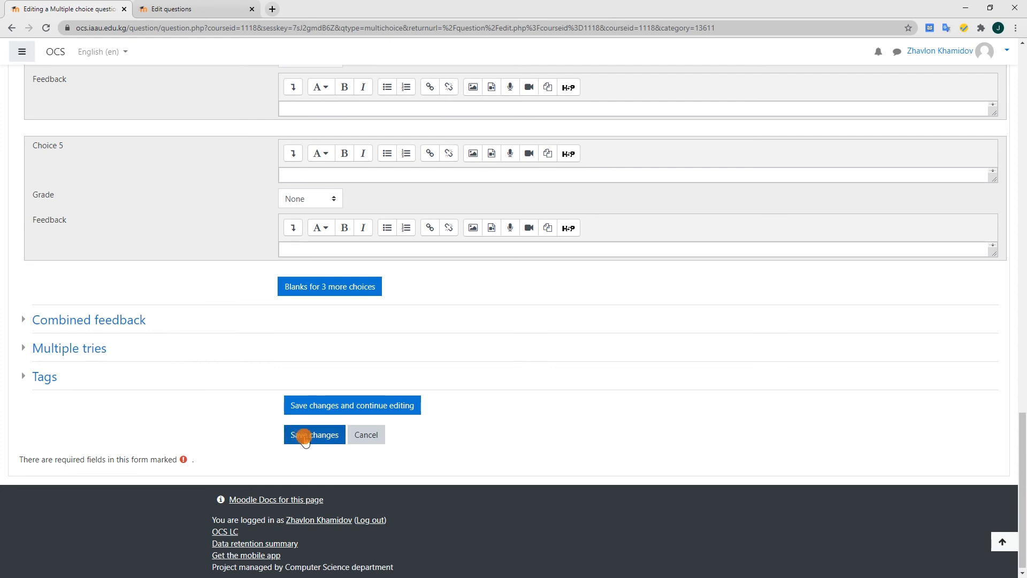
{"action": "left_click", "coordinate": [304, 435]}
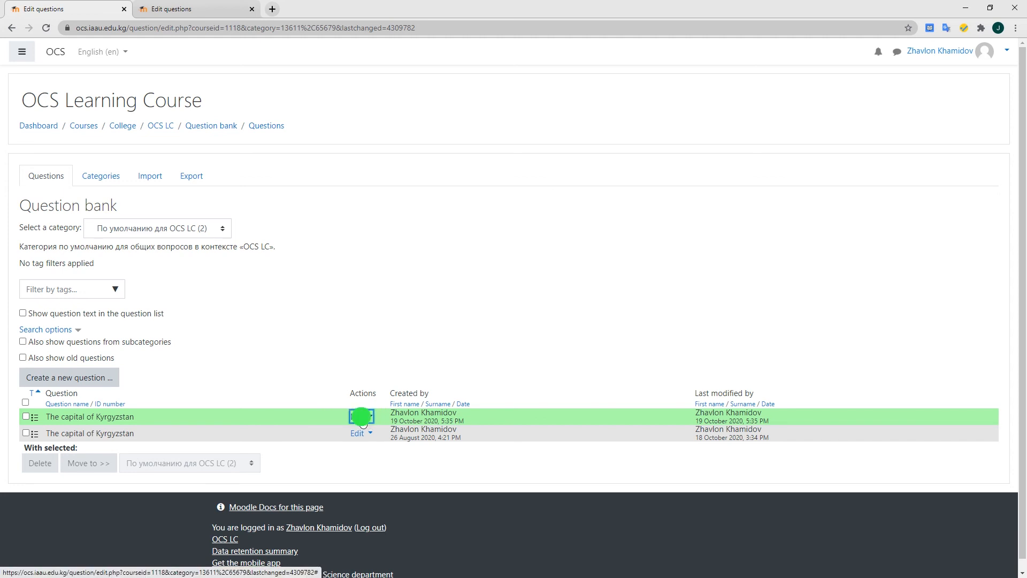
Preview the newly created capital question, answer it with Russia, save the answer, and submit and finish the attempt
{"action": "left_click", "coordinate": [363, 420]}
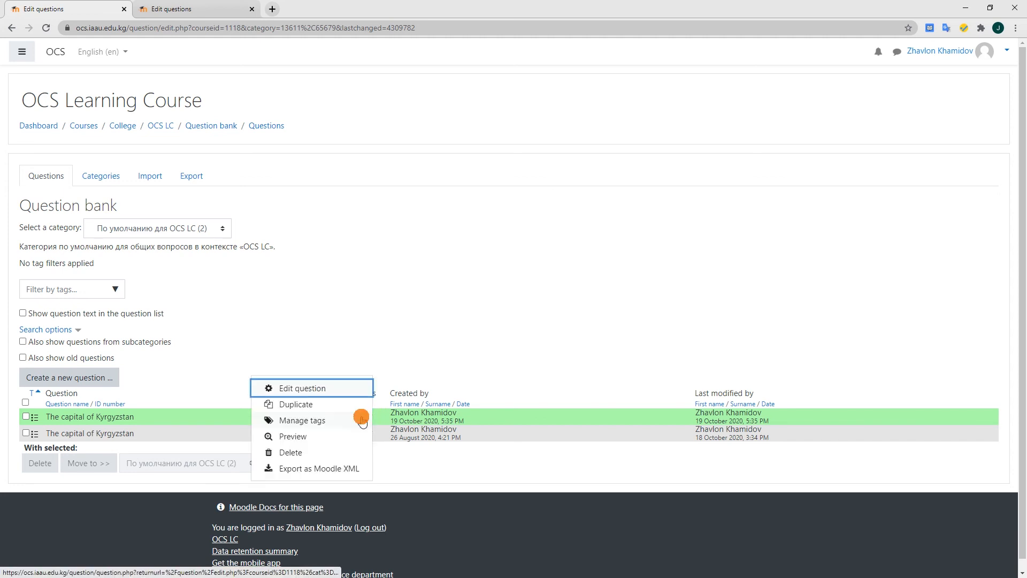
{"action": "left_click", "coordinate": [289, 437]}
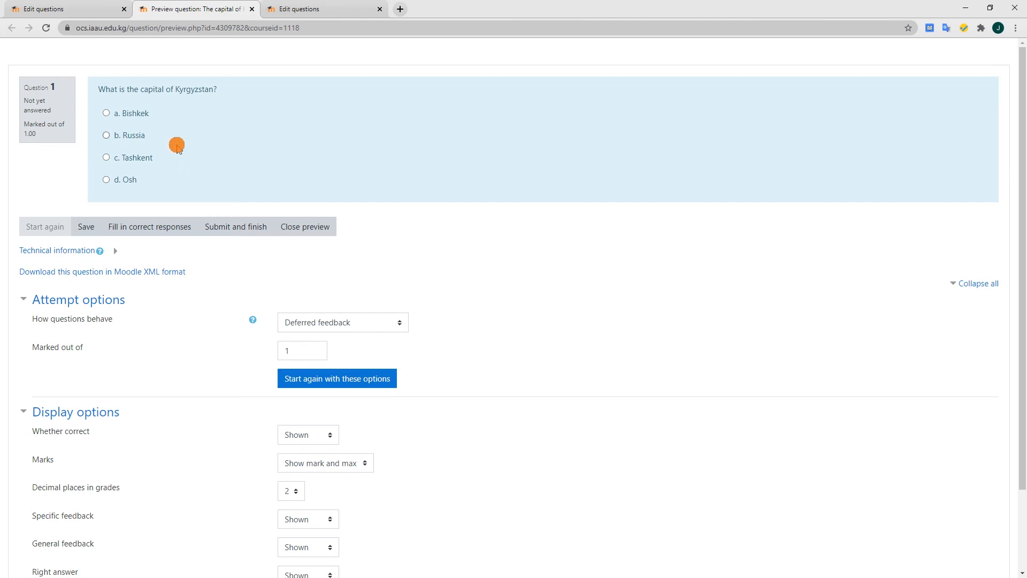
{"action": "left_click", "coordinate": [105, 135]}
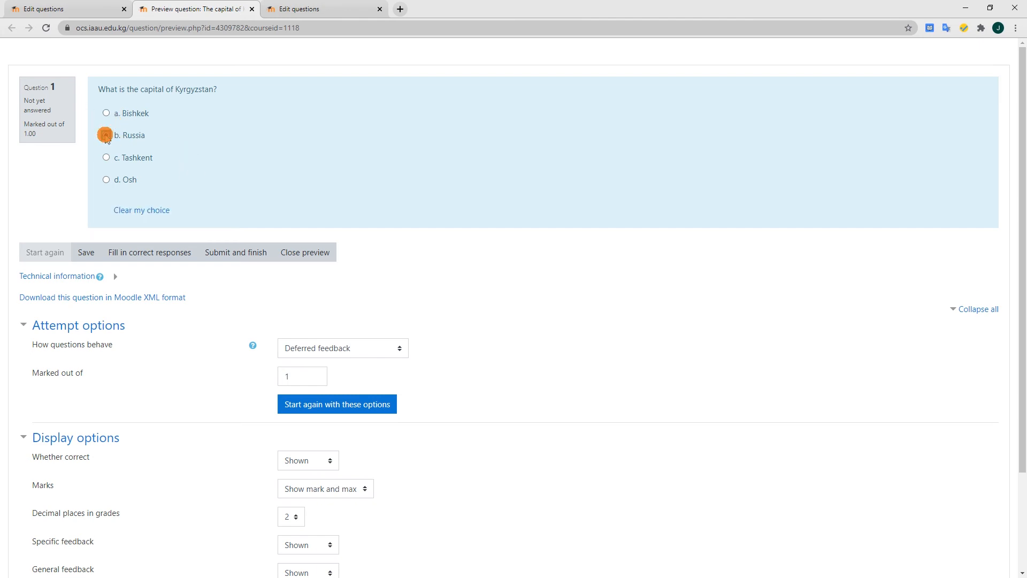
{"action": "left_click", "coordinate": [92, 254]}
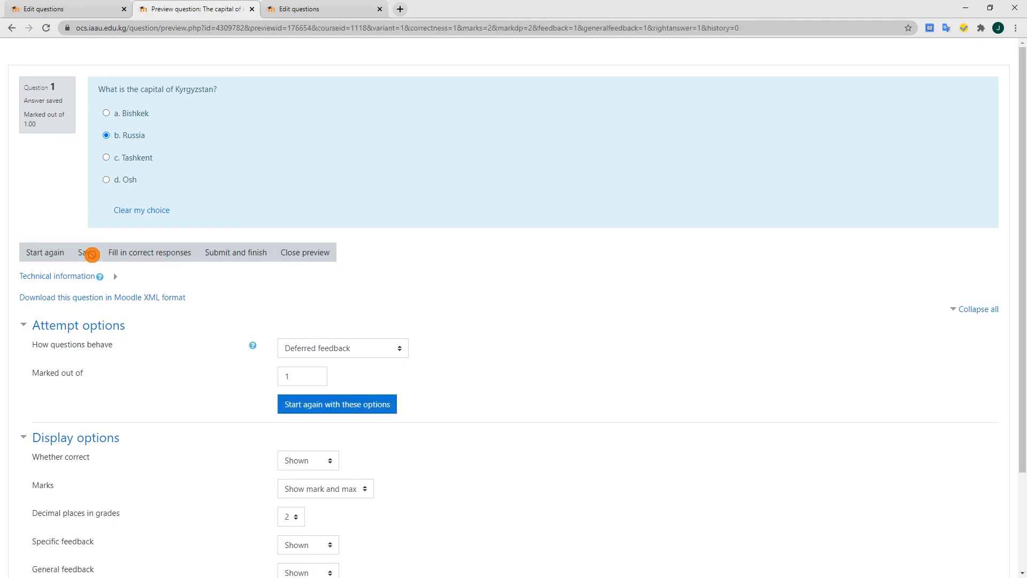
{"action": "left_click", "coordinate": [241, 252]}
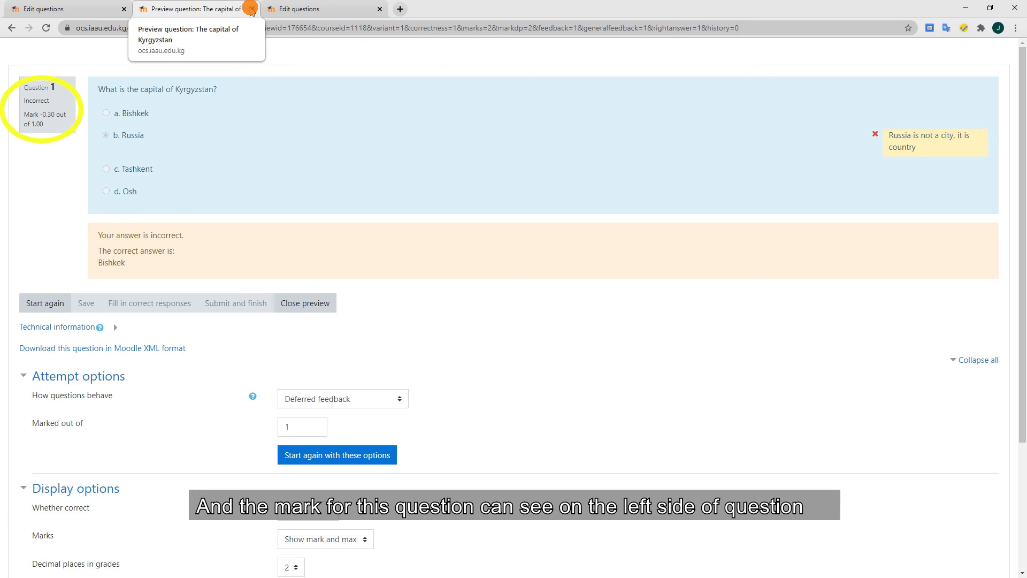
Close the question preview and start a new Essay question in the question bank
{"action": "left_click", "coordinate": [251, 9]}
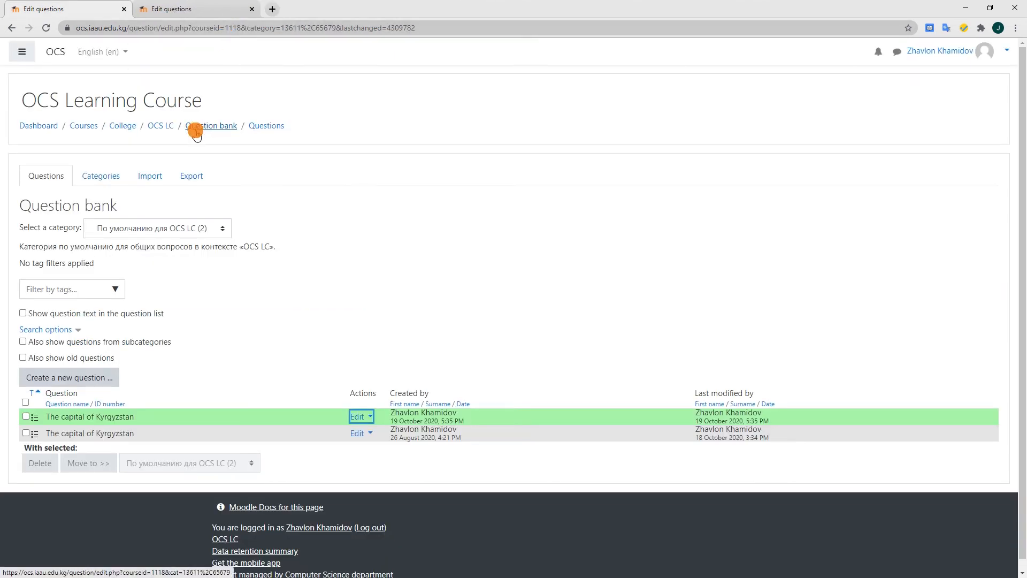
{"action": "left_click", "coordinate": [68, 379]}
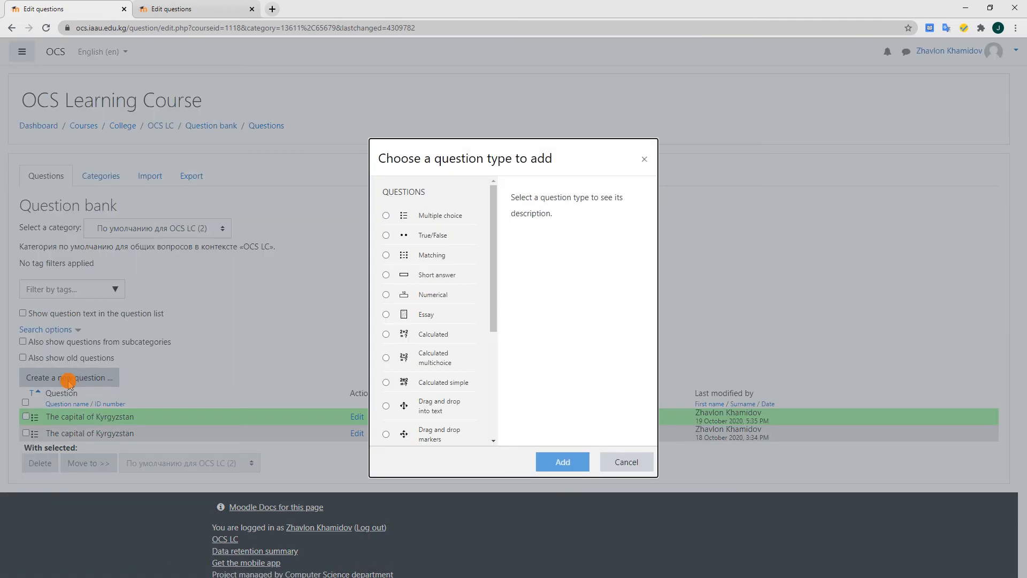
{"action": "left_click", "coordinate": [408, 315]}
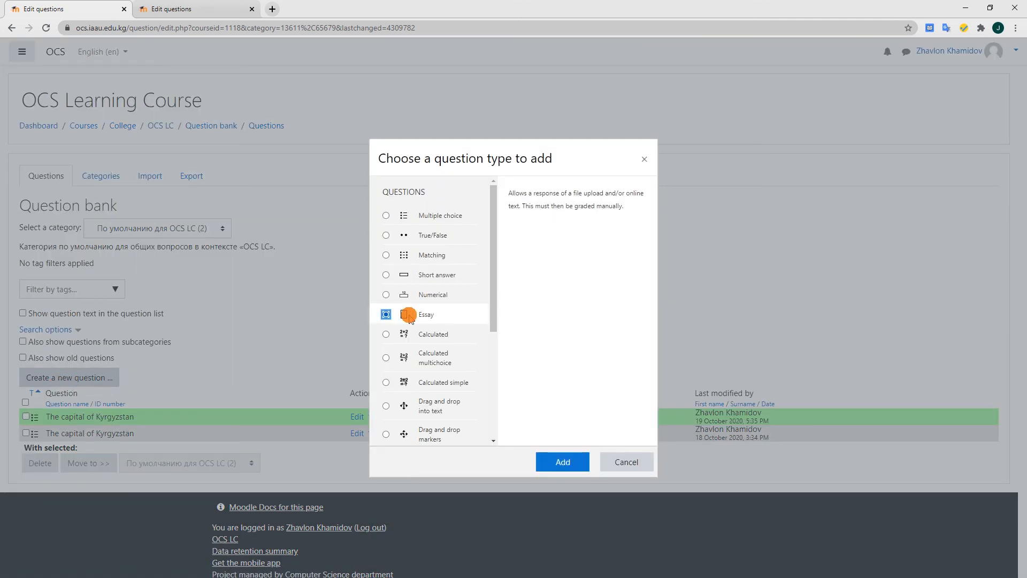
{"action": "left_click", "coordinate": [571, 463]}
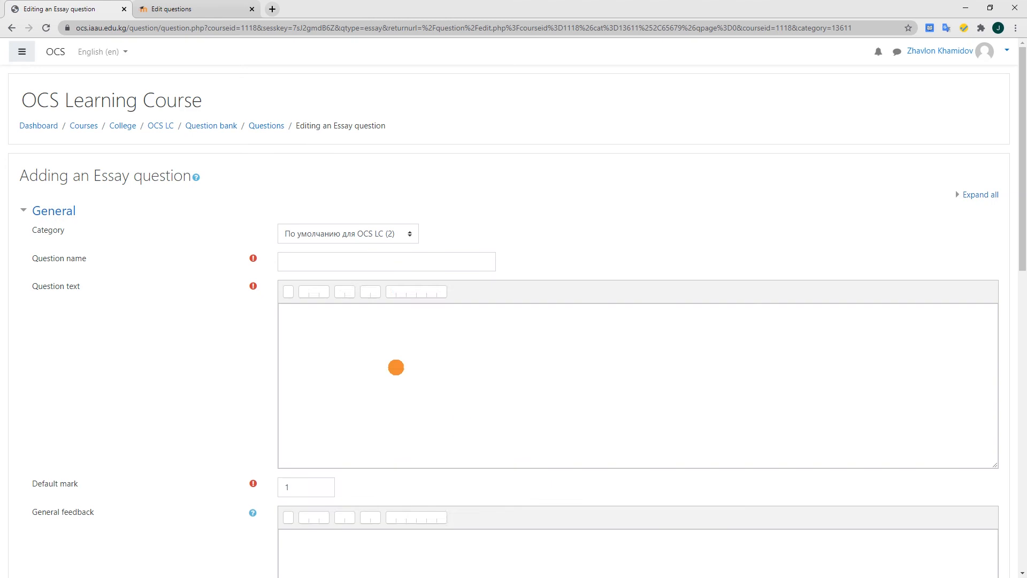
Name the essay question "Essay" and enter the question text "Write essay about your family."
{"action": "left_click", "coordinate": [310, 263]}
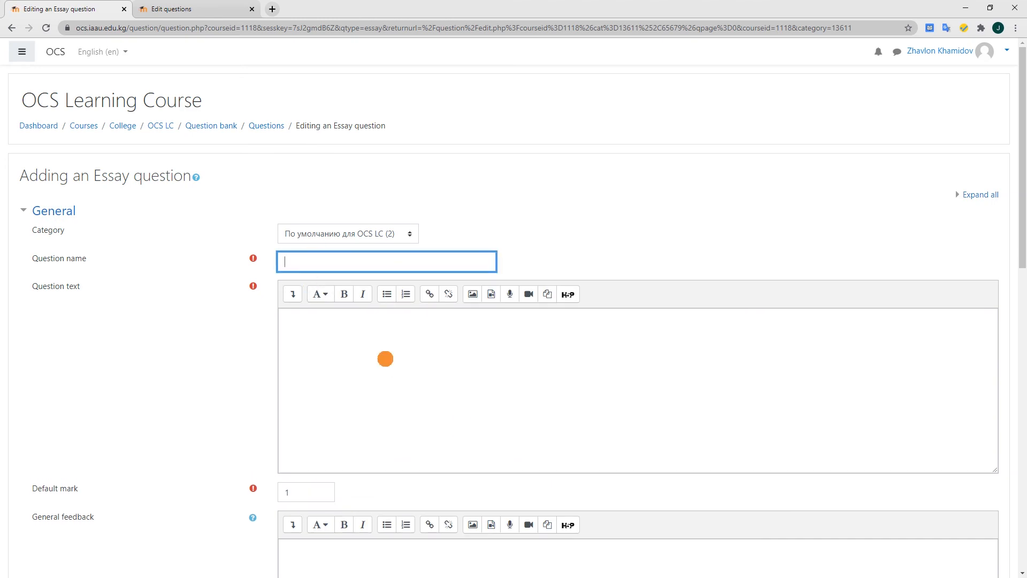
{"action": "type", "text": "Essay"}
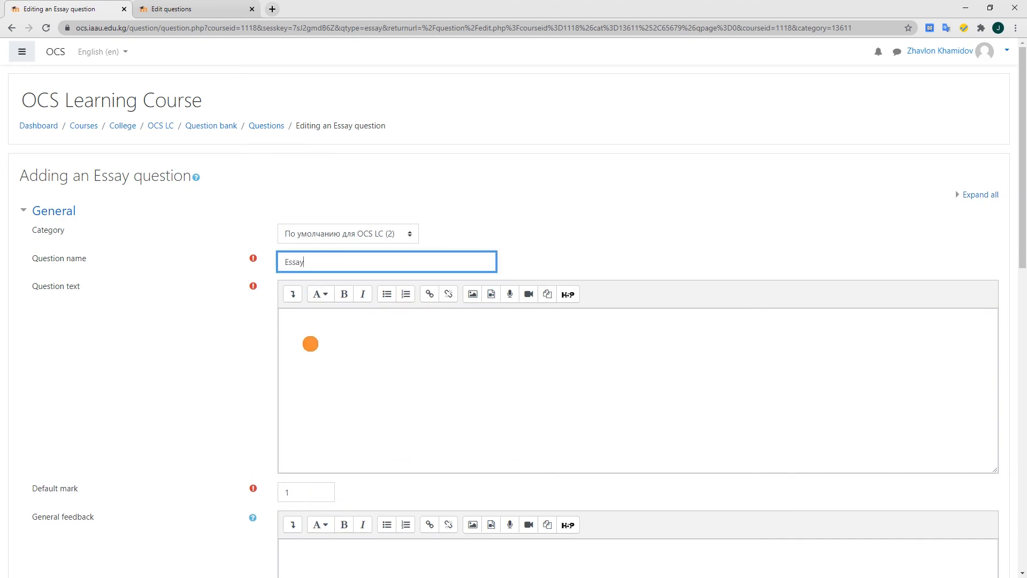
{"action": "left_click", "coordinate": [313, 346]}
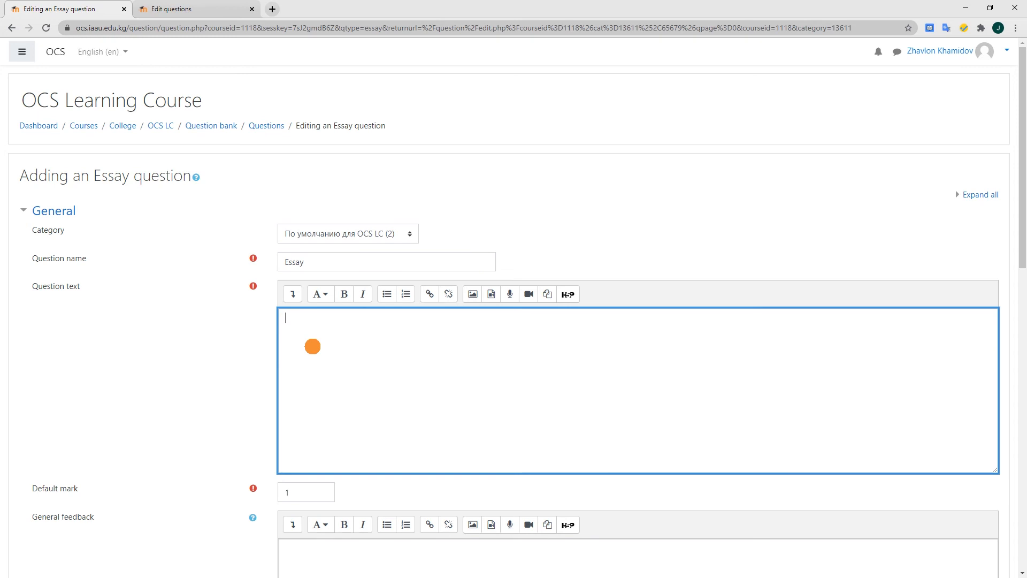
{"action": "type", "text": "Write essay about your family."}
Save the essay question to the question bank, leaving its other options at their defaults
{"action": "scroll", "coordinate": [310, 344], "scroll_direction": "down", "scroll_amount": 2}
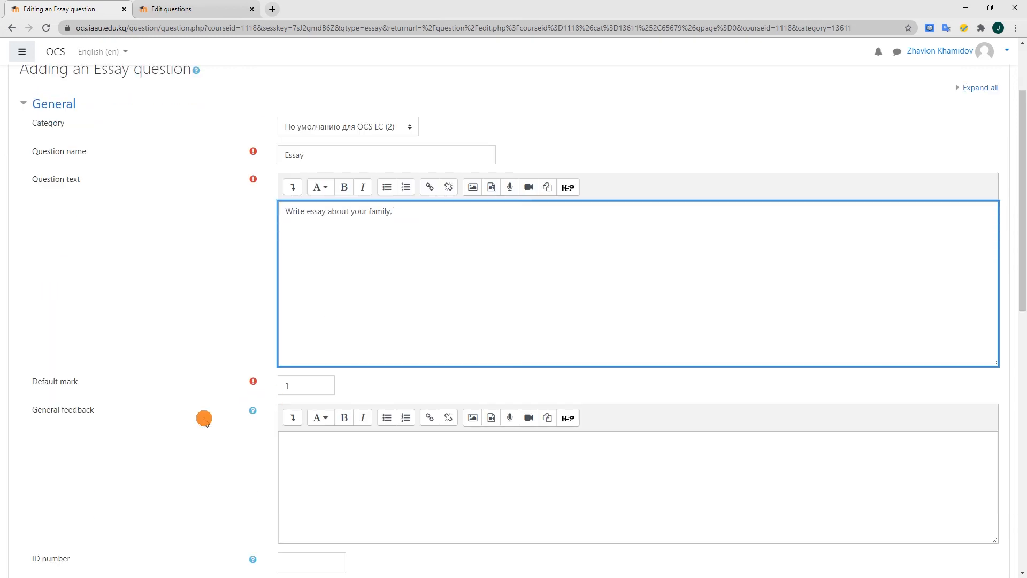
{"action": "scroll", "coordinate": [204, 418], "scroll_direction": "down", "scroll_amount": 10}
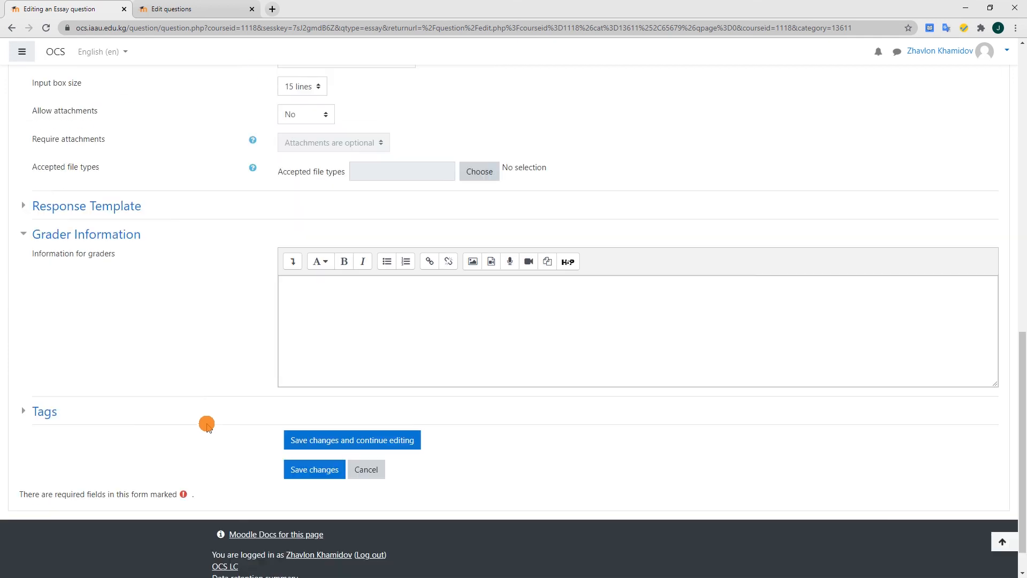
{"action": "left_click", "coordinate": [313, 469]}
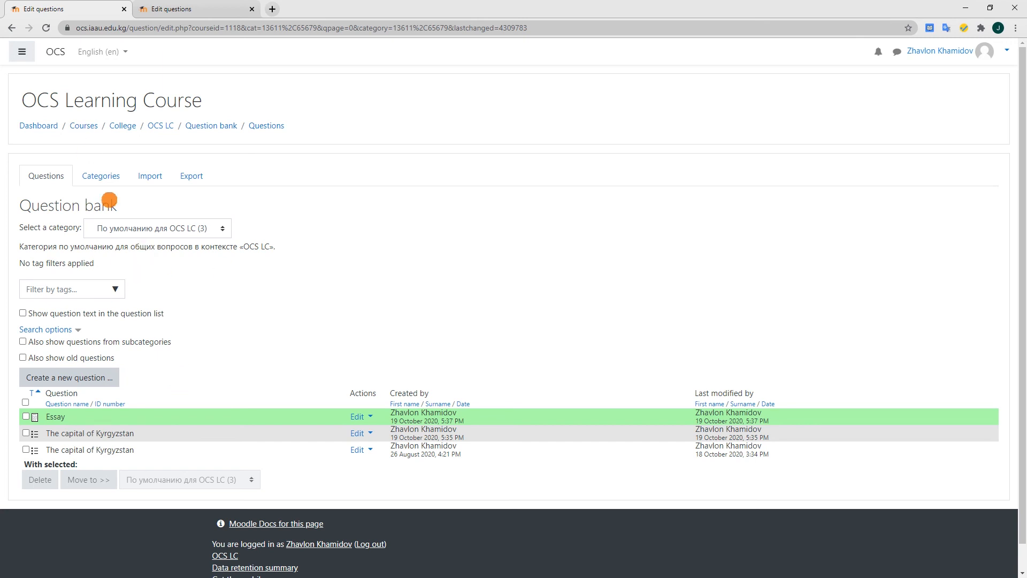
Switch to the PowerPoint slide show and advance past the slide on the ways for creating questions
{"action": "key", "text": "alt+Tab"}
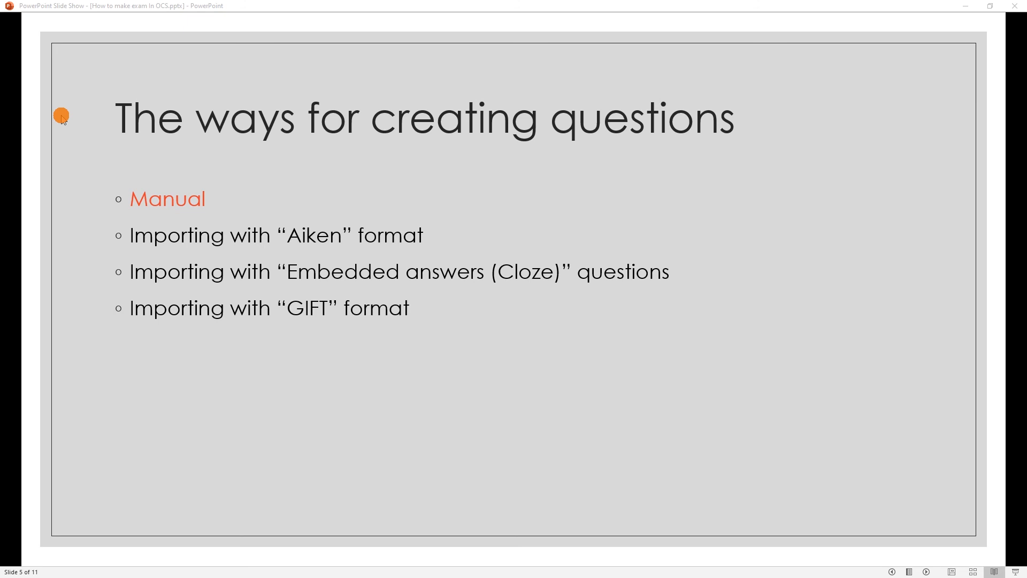
{"action": "left_click", "coordinate": [64, 131]}
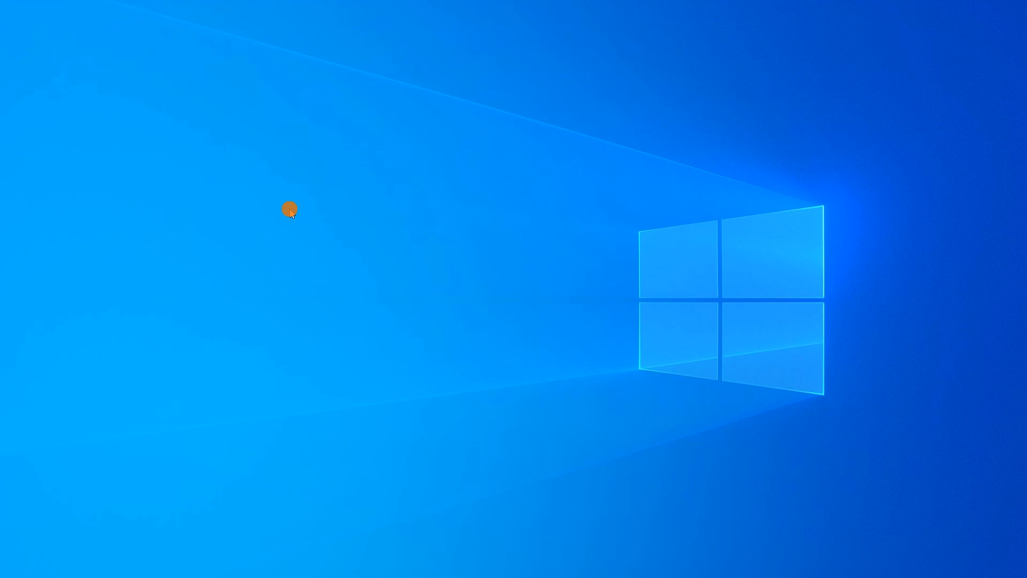
Create a text document on the desktop named "Aiken Format OCS.txt"
{"action": "right_click", "coordinate": [289, 210]}
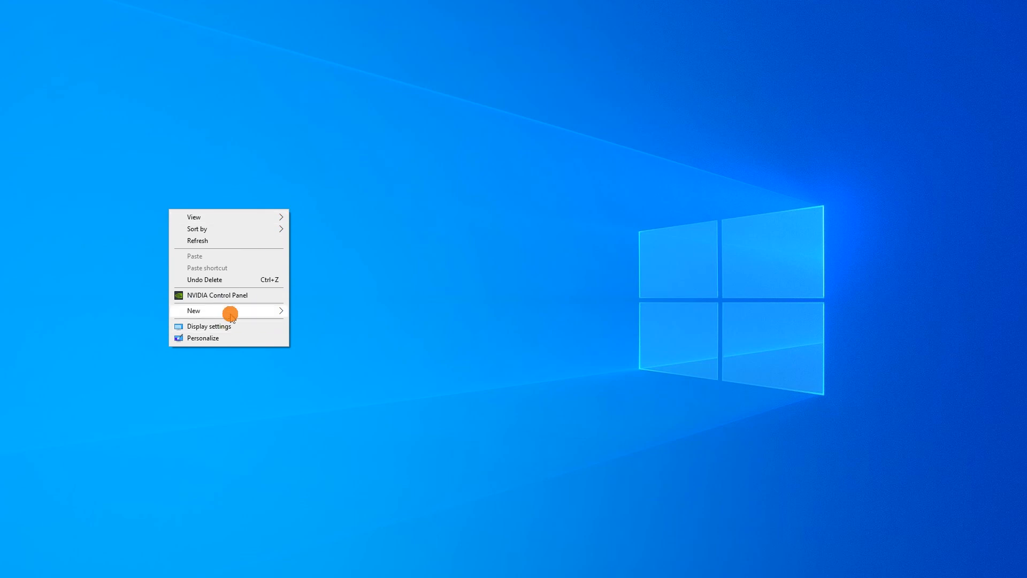
{"action": "mouse_move", "coordinate": [231, 314]}
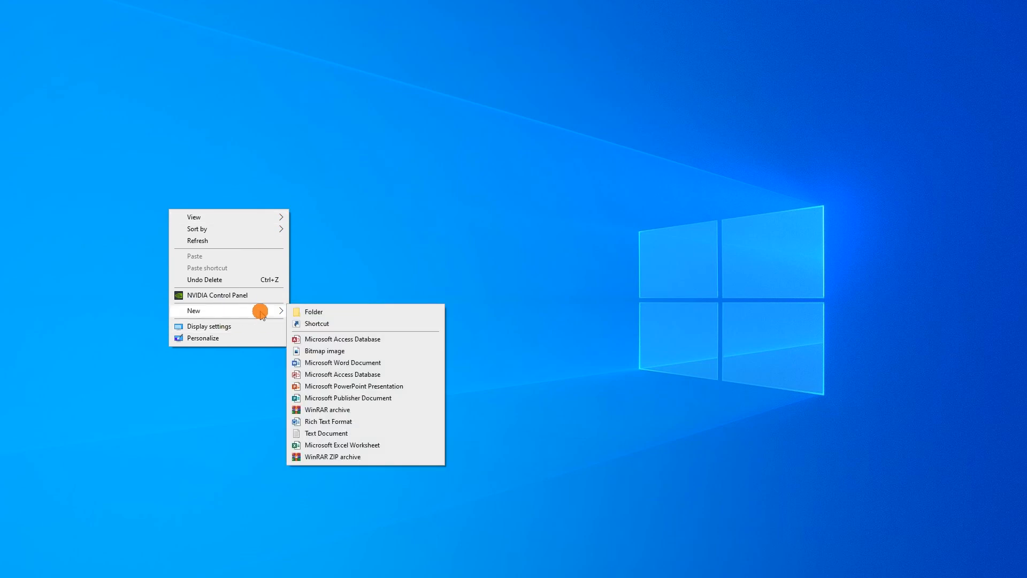
{"action": "left_click", "coordinate": [332, 433]}
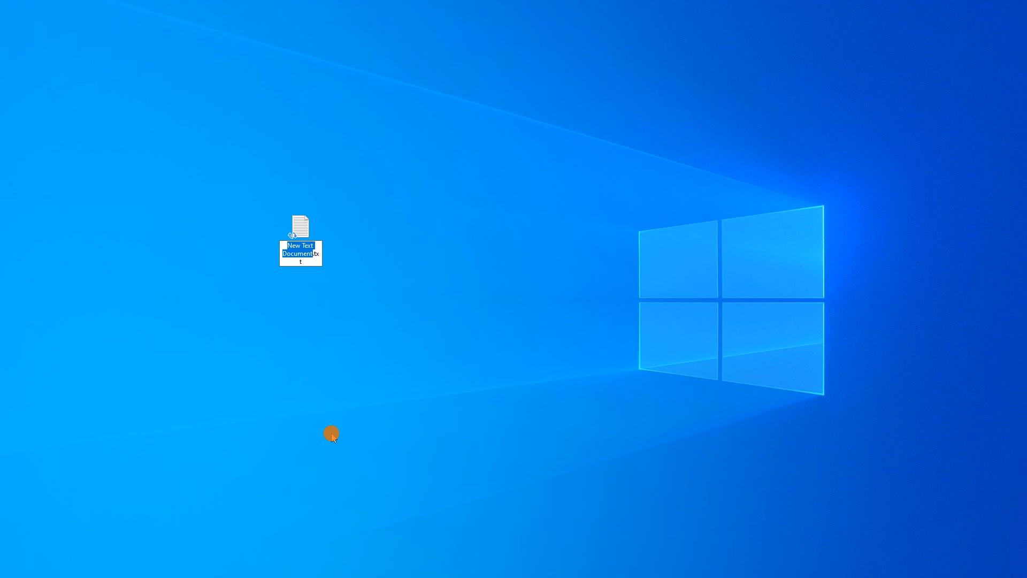
{"action": "type", "text": "Aiken Format OC"}
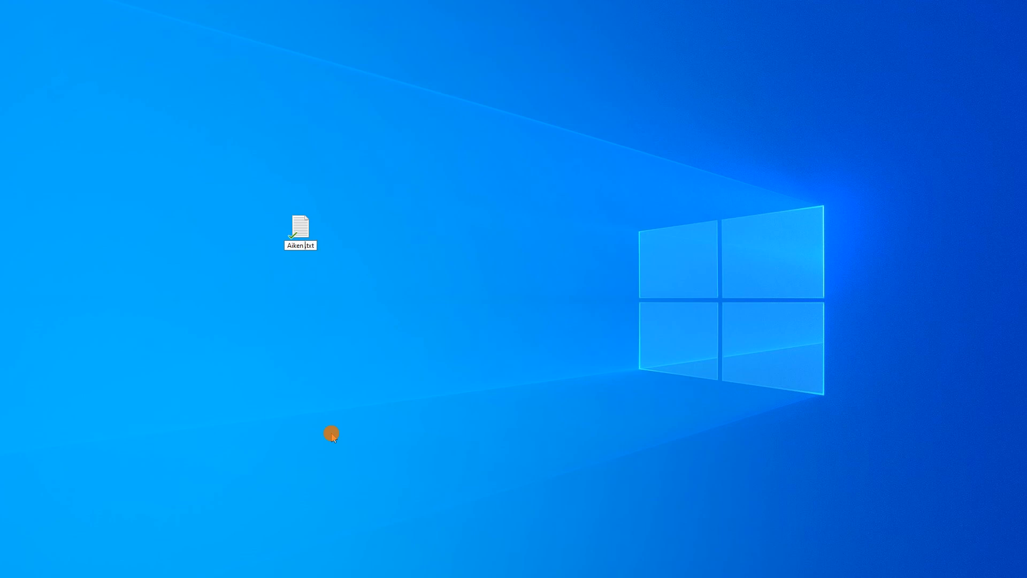
{"action": "type", "text": "S"}
{"action": "key", "text": "Return"}
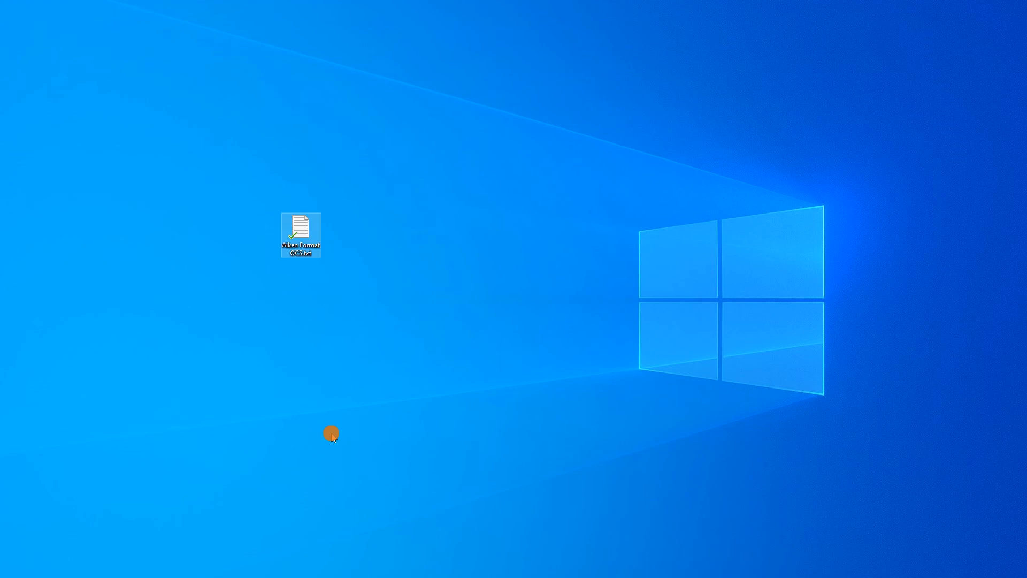
{"action": "left_click", "coordinate": [331, 437]}
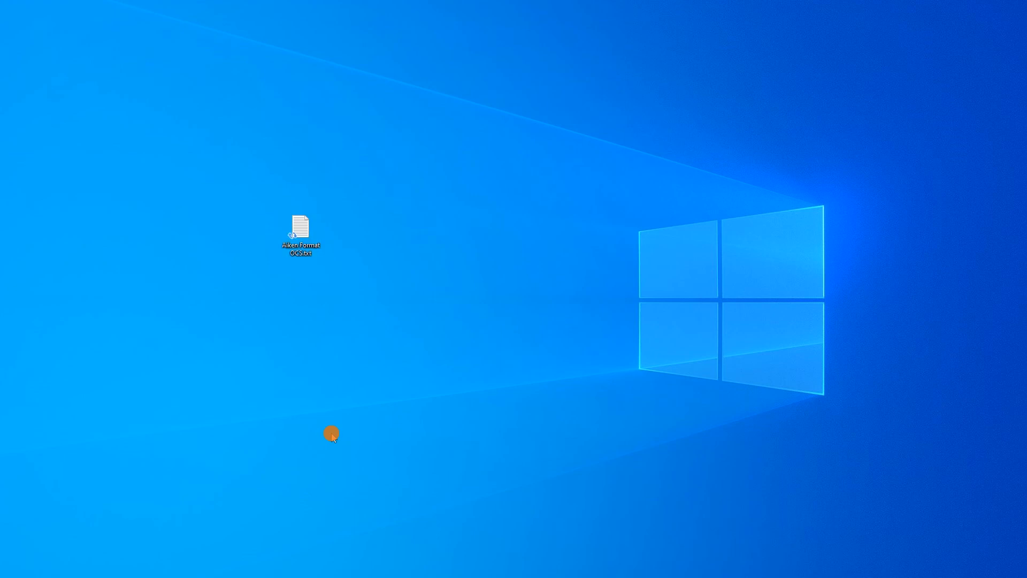
Open the Aiken file in Notepad, enlarge the text zoom to 180%, and write "What is the capital of Kyrgyzstan?"
{"action": "key", "text": "alt+Tab"}
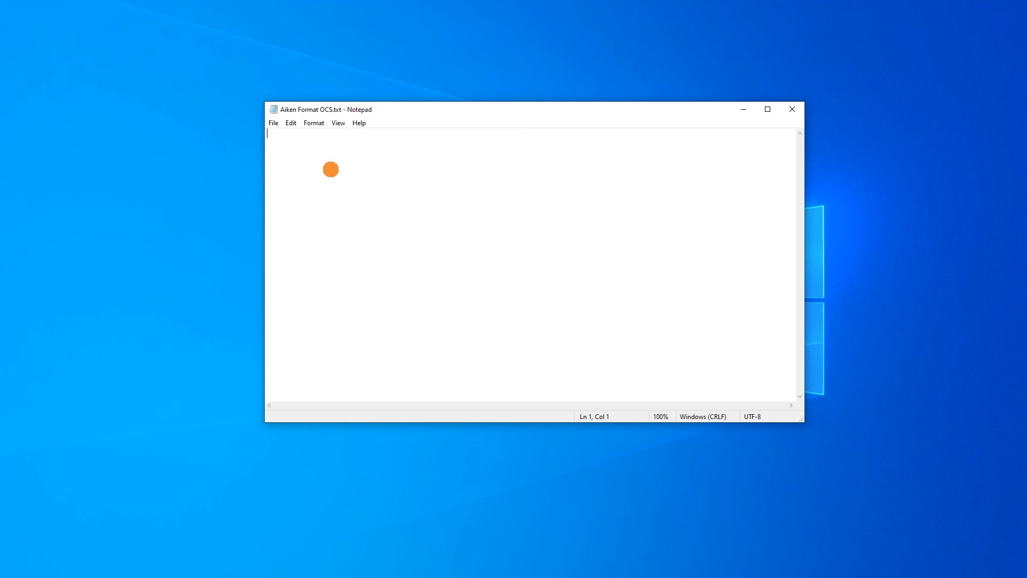
{"action": "key", "text": "ctrl+plus"}
{"action": "key", "text": "ctrl+plus"}
{"action": "key", "text": "ctrl+plus"}
{"action": "key", "text": "ctrl+plus"}
{"action": "type", "text": "What"}
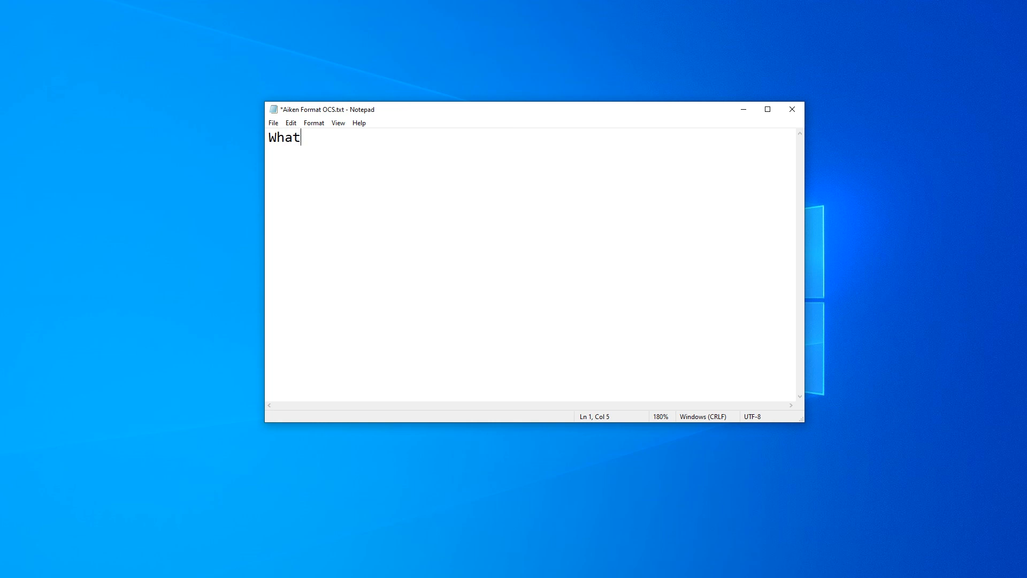
{"action": "type", "text": " is the capital of Kyrgyzstan?"}
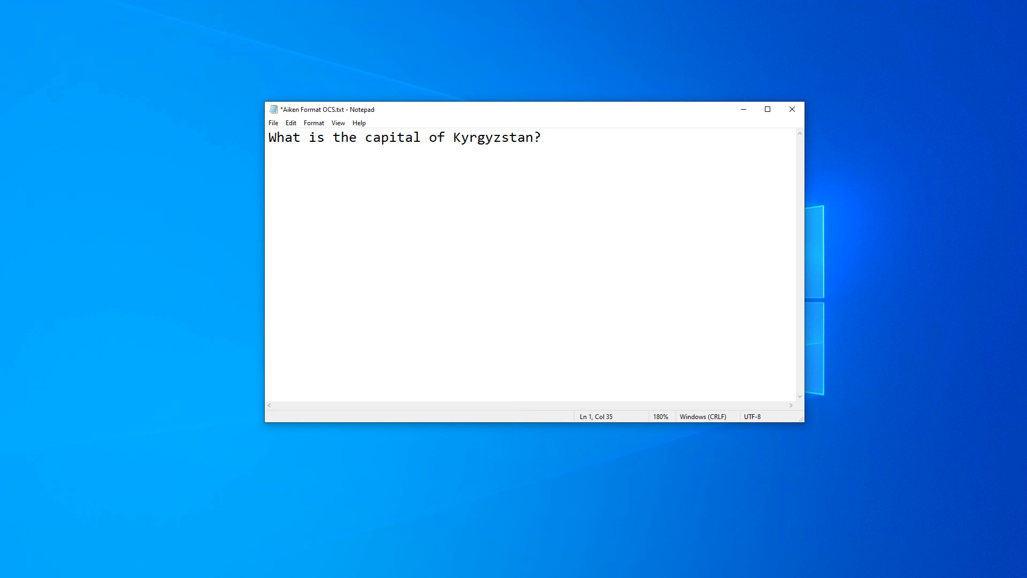
Prefix the question with "A: " and add a second line reading "B: The capital of Kyrgyzstan is _______"
{"action": "type", "text": "A"}
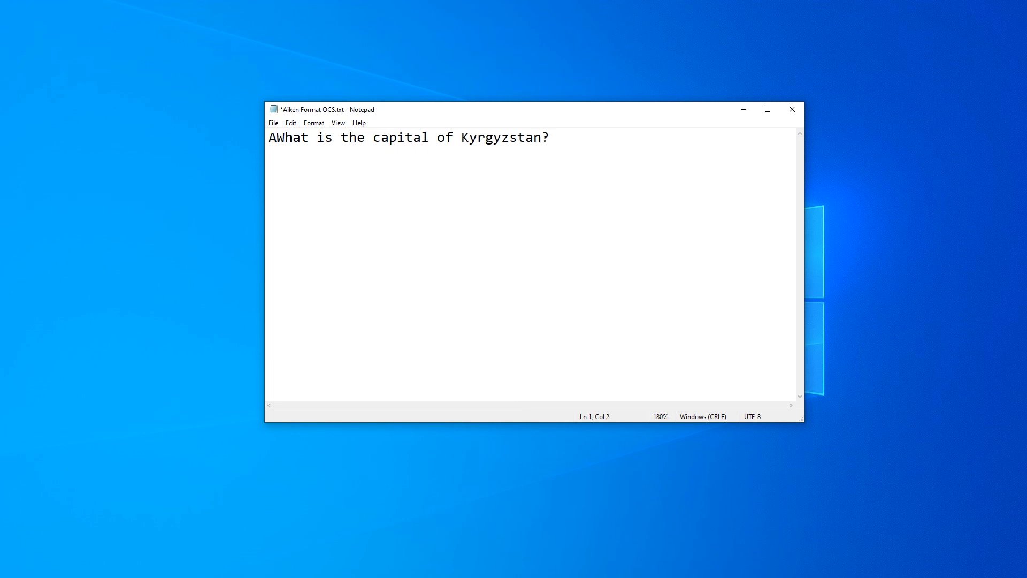
{"action": "type", "text": ": "}
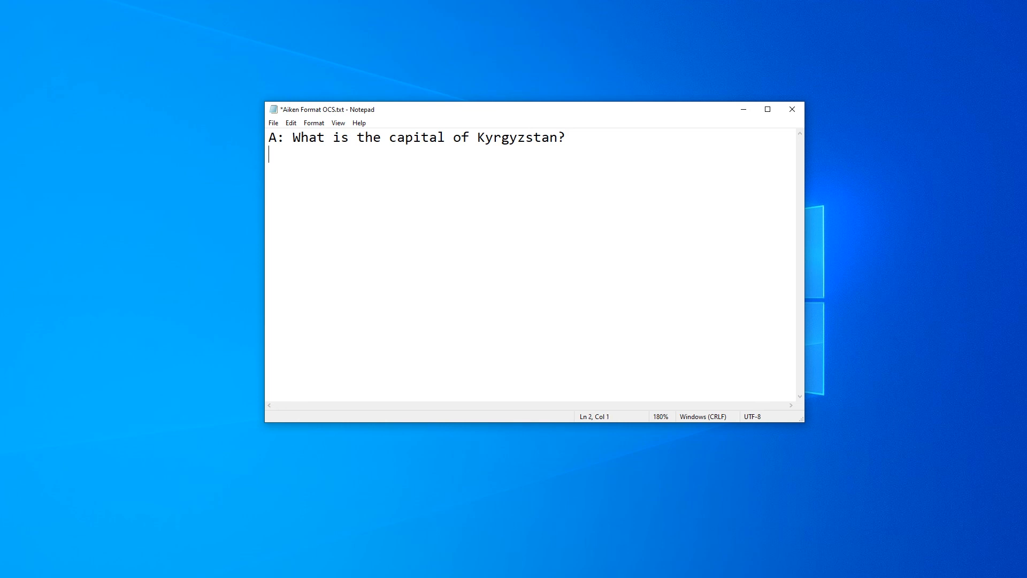
{"action": "type", "text": "B: The capital of Kyrgis"}
{"action": "key", "text": "BackSpace"}
{"action": "type", "text": "zstan"}
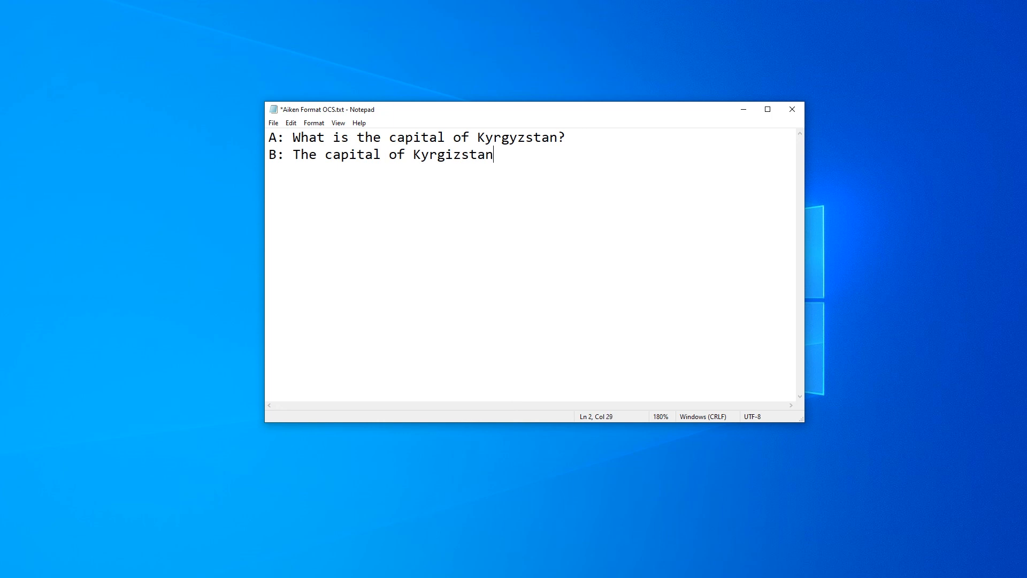
{"action": "key", "text": "BackSpace"}
{"action": "key", "text": "BackSpace"}
{"action": "key", "text": "BackSpace"}
{"action": "key", "text": "BackSpace"}
{"action": "key", "text": "BackSpace"}
{"action": "key", "text": "BackSpace"}
{"action": "type", "text": "yz"}
{"action": "key", "text": "BackSpace"}
{"action": "type", "text": "zstan is _______"}
Join the B wording onto the first line, spaced from the A wording with tabs, and maximize the Notepad window
{"action": "key", "text": "Left"}
{"action": "key", "text": "Left"}
{"action": "key", "text": "Left"}
{"action": "key", "text": "Left"}
{"action": "key", "text": "Left"}
{"action": "key", "text": "Left"}
{"action": "key", "text": "Left"}
{"action": "key", "text": "Left"}
{"action": "key", "text": "Left"}
{"action": "key", "text": "Left"}
{"action": "key", "text": "Left"}
{"action": "key", "text": "Left"}
{"action": "key", "text": "Left"}
{"action": "key", "text": "Left"}
{"action": "key", "text": "Left"}
{"action": "key", "text": "Left"}
{"action": "key", "text": "Left"}
{"action": "key", "text": "Left"}
{"action": "key", "text": "Left"}
{"action": "key", "text": "Left"}
{"action": "key", "text": "Left"}
{"action": "key", "text": "Left"}
{"action": "key", "text": "Left"}
{"action": "key", "text": "Left"}
{"action": "key", "text": "Left"}
{"action": "key", "text": "BackSpace"}
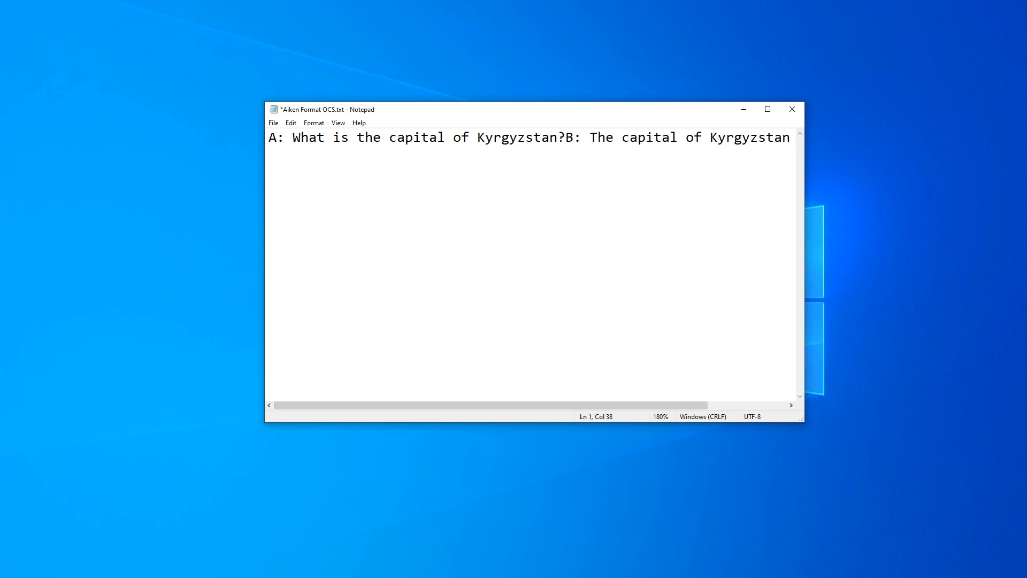
{"action": "key", "text": "Tab"}
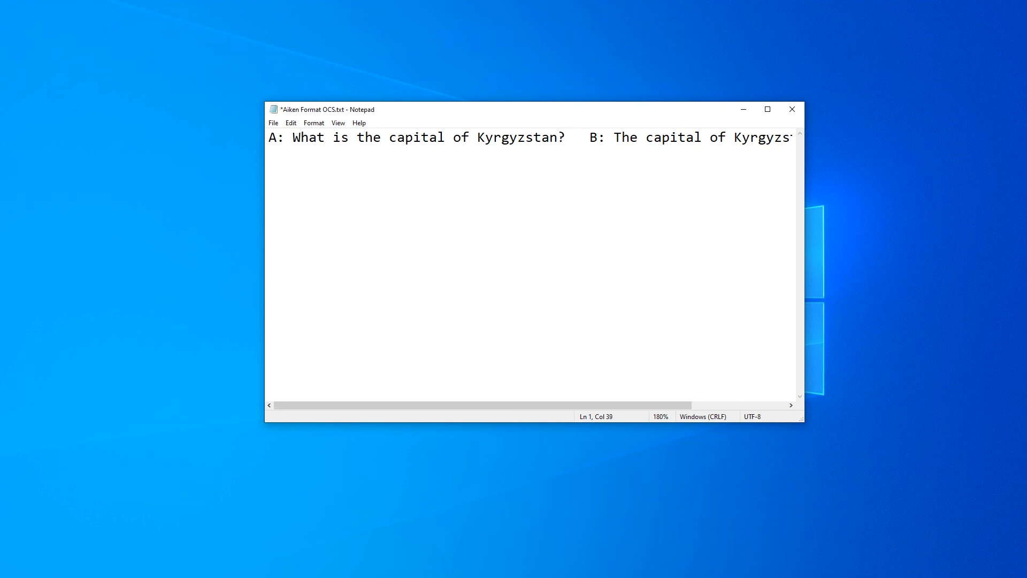
{"action": "key", "text": "Tab"}
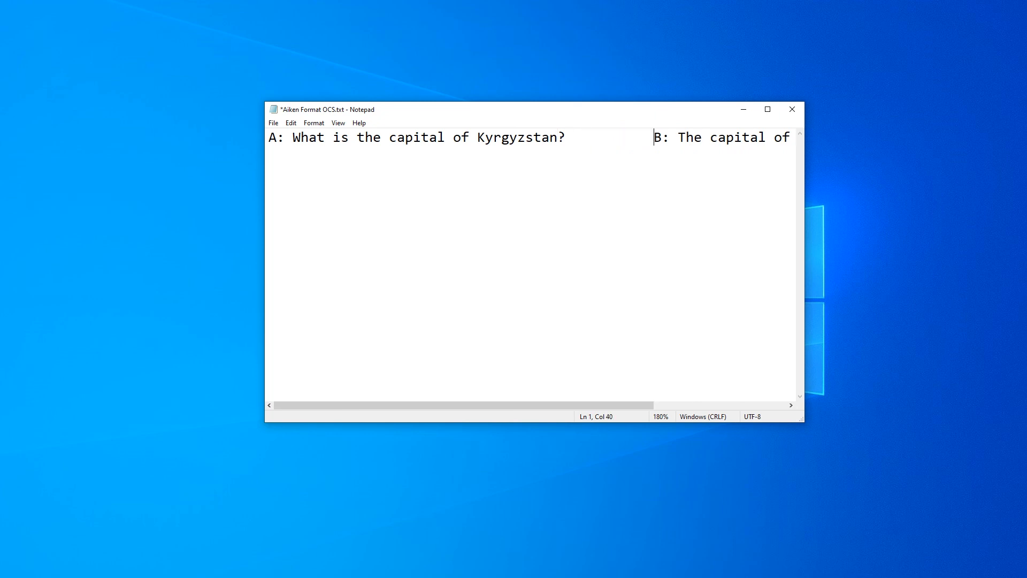
{"action": "key", "text": "super+Up"}
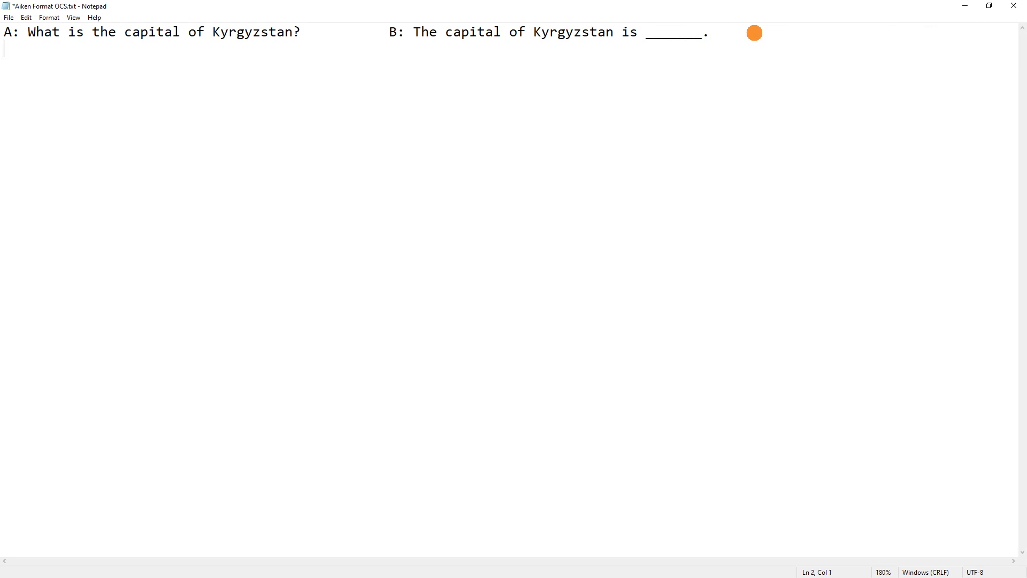
List the variants below the question on separate lines: "A. Tashkent", "B. Bishkek", "C. Osh" and "D. London"
{"action": "type", "text": "A."}
{"action": "type", "text": "Tashkent "}
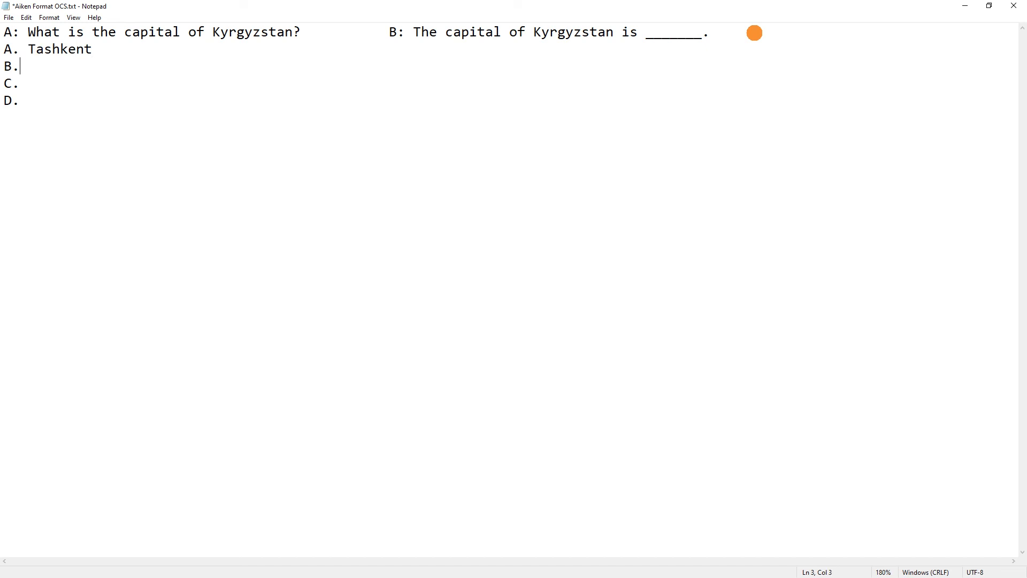
{"action": "type", "text": "B. Bishkek"}
{"action": "key", "text": "Down"}
{"action": "type", "text": "London"}
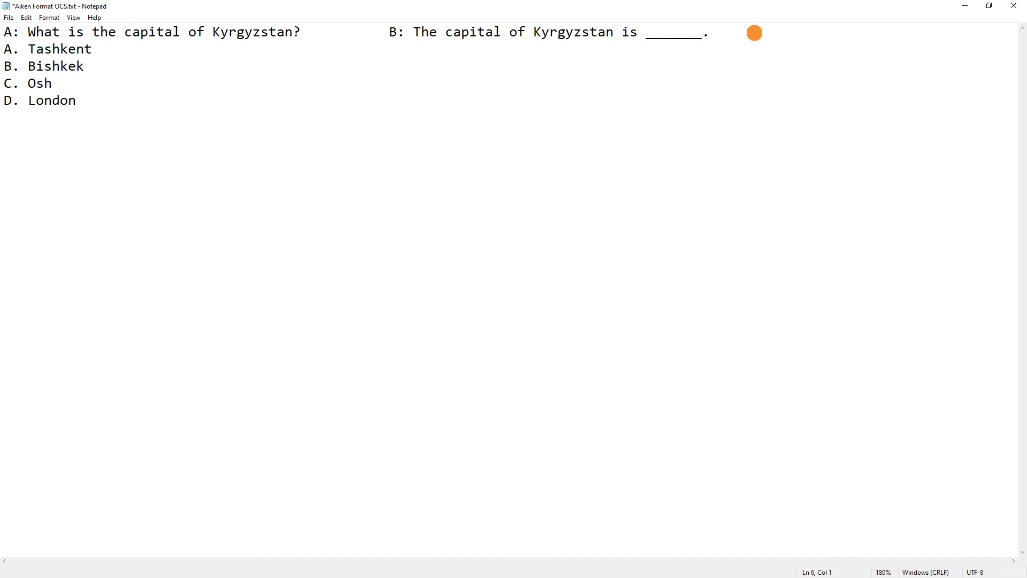
Add the line "ANSWER: B" followed by a blank line, consulting the Aiken Format Rules slide in PowerPoint
{"action": "key", "text": "alt+Tab"}
{"action": "type", "text": "ANSWER:"}
{"action": "key", "text": "shift+Left"}
{"action": "key", "text": "Right"}
{"action": "key", "text": "alt+Tab"}
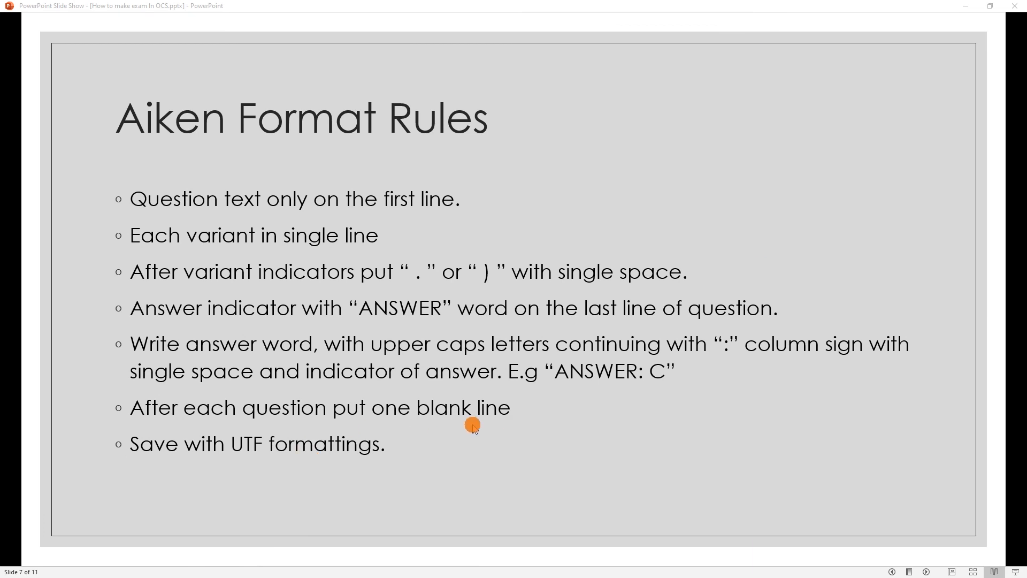
{"action": "key", "text": "alt+Tab"}
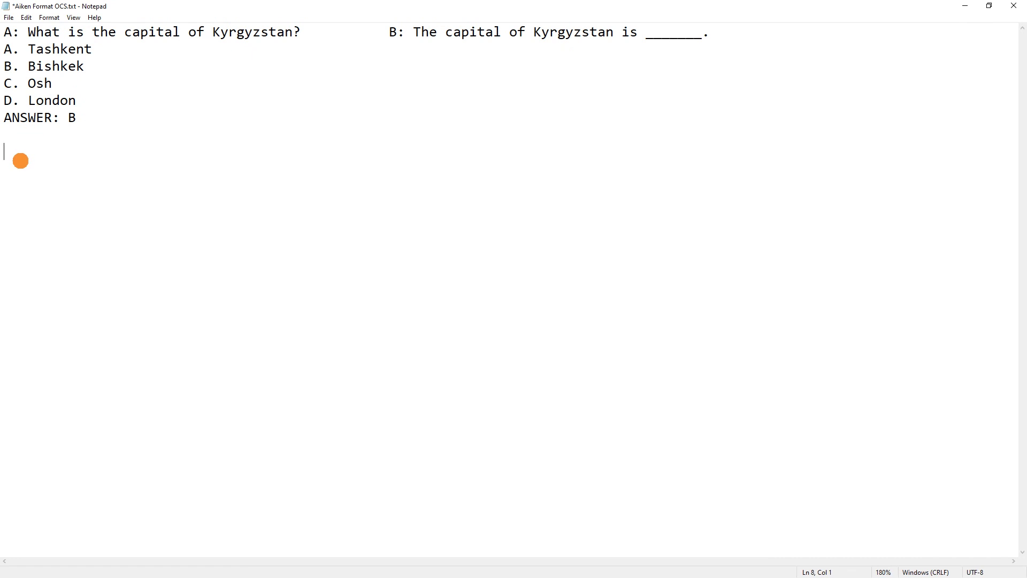
Write a second question, "How you can say "Hello" in kyrgyz language?", and begin its variant A below
{"action": "type", "text": "How you can say hello"}
{"action": "key", "text": "BackSpace"}
{"action": "key", "text": "BackSpace"}
{"action": "key", "text": "BackSpace"}
{"action": "key", "text": "BackSpace"}
{"action": "key", "text": "BackSpace"}
{"action": "key", "text": "BackSpace"}
{"action": "type", "text": "\"Hello\" in kyrgyz language? A. П"}
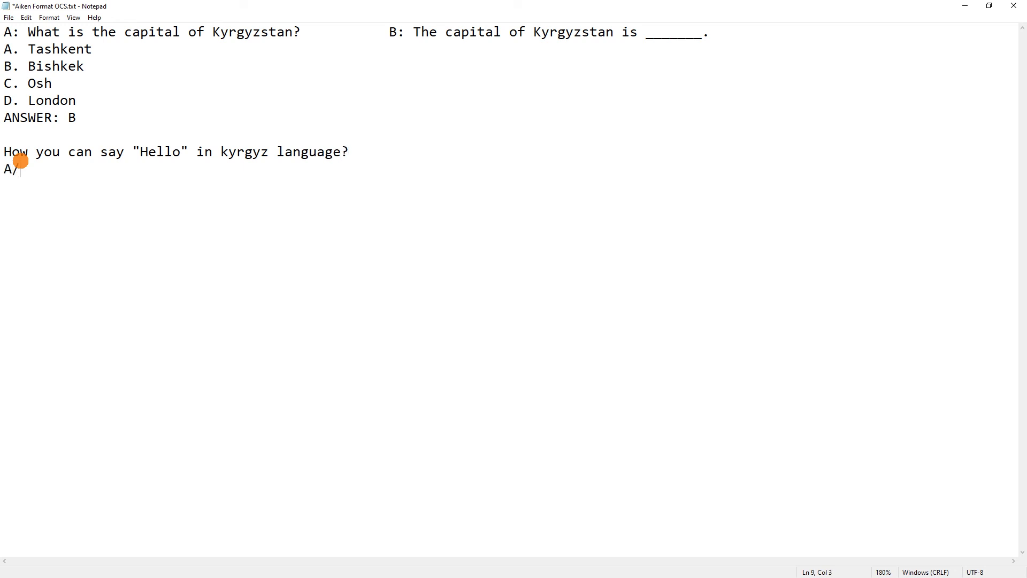
{"action": "type", "text": "ривет B. Кандай"}
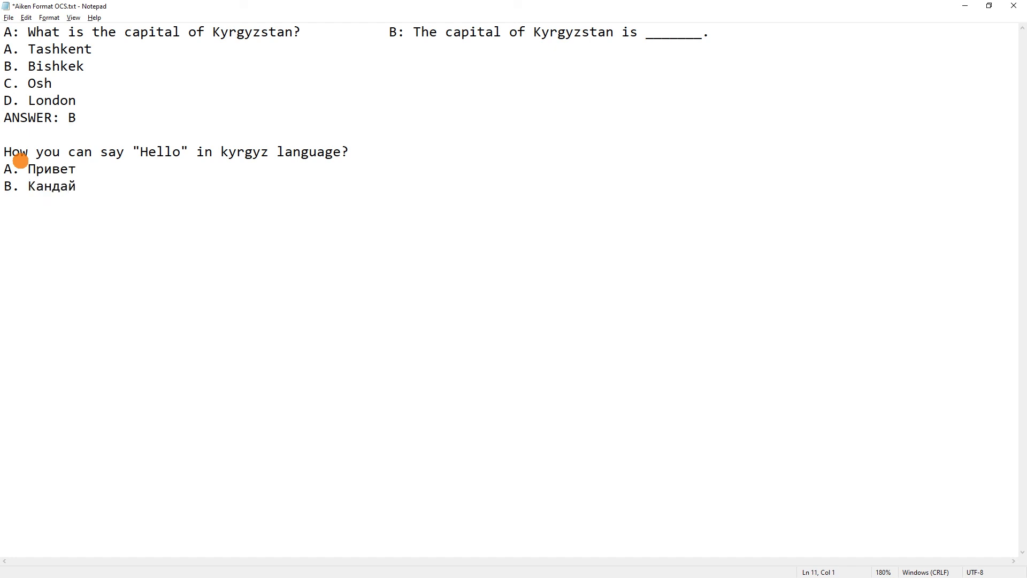
{"action": "type", "text": " C. Салам"}
Complete the second question's variants on separate lines: "A. Привет", "B. Кандай", "C. Салам" and "D. Халло"
{"action": "key", "text": "Return"}
{"action": "type", "text": "D. З"}
{"action": "key", "text": "BackSpace"}
{"action": "type", "text": "Халло "}
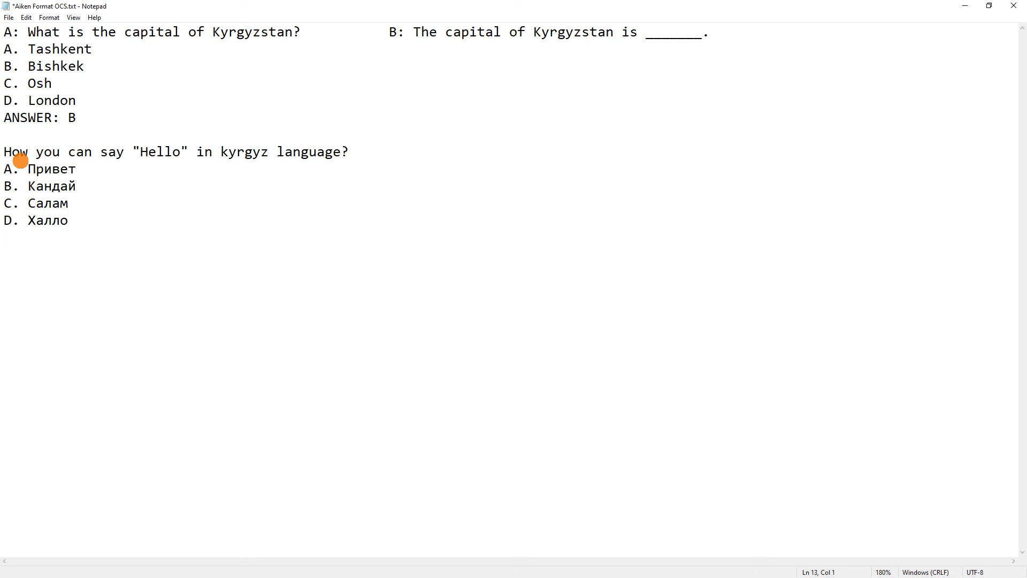
{"action": "type", "text": "ANSWER: C"}
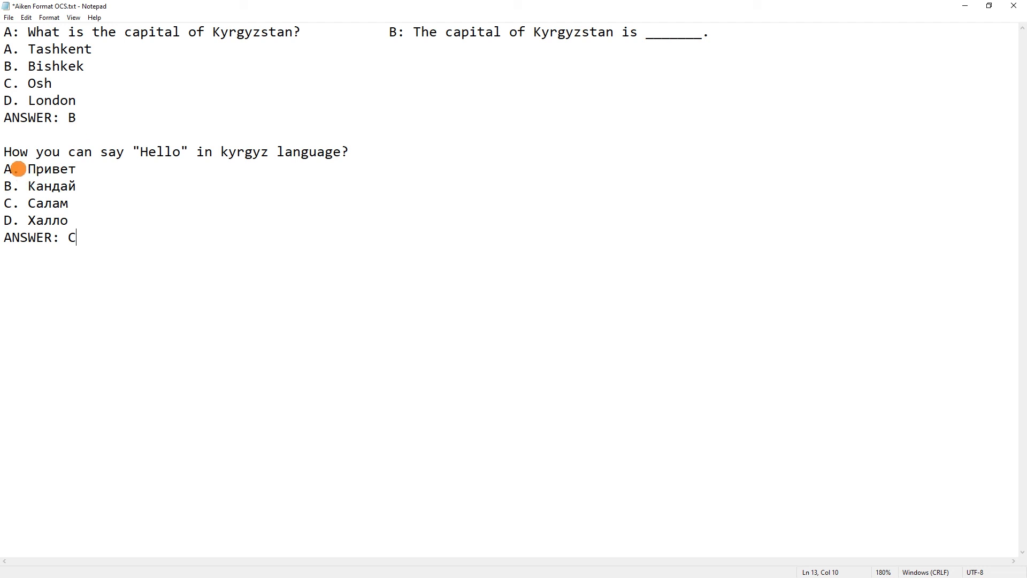
Add the line "ANSWER: C" below the second question's variants, followed by a blank line
{"action": "left_click_drag", "start_coordinate": [19, 169], "coordinate": [10, 172]}
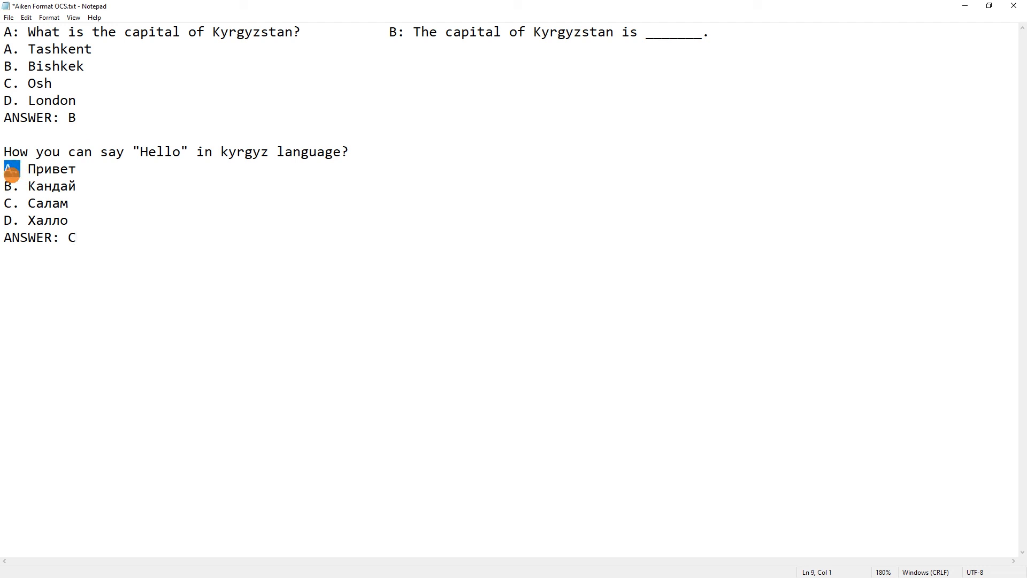
{"action": "left_click", "coordinate": [16, 171]}
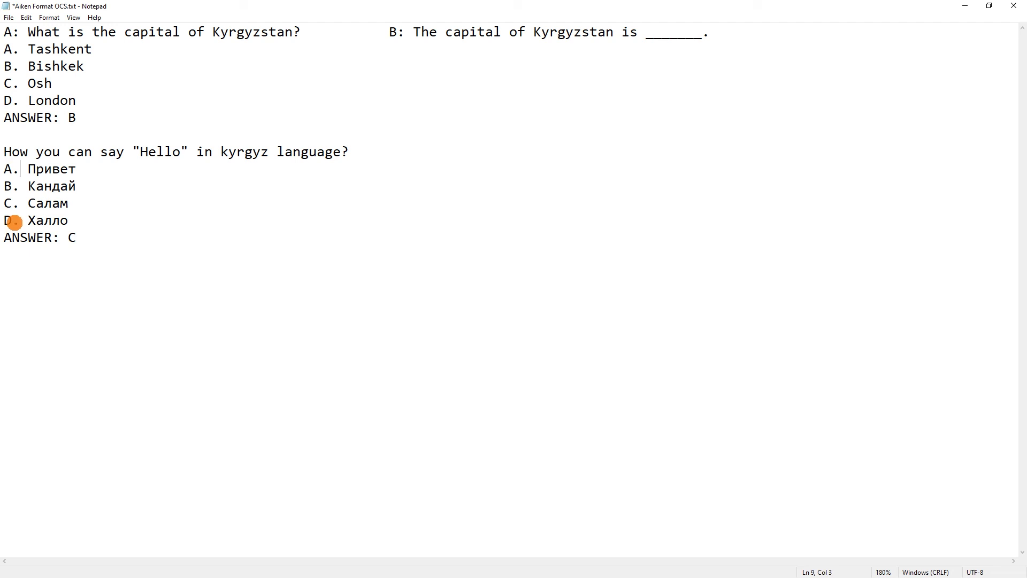
{"action": "left_click", "coordinate": [310, 314]}
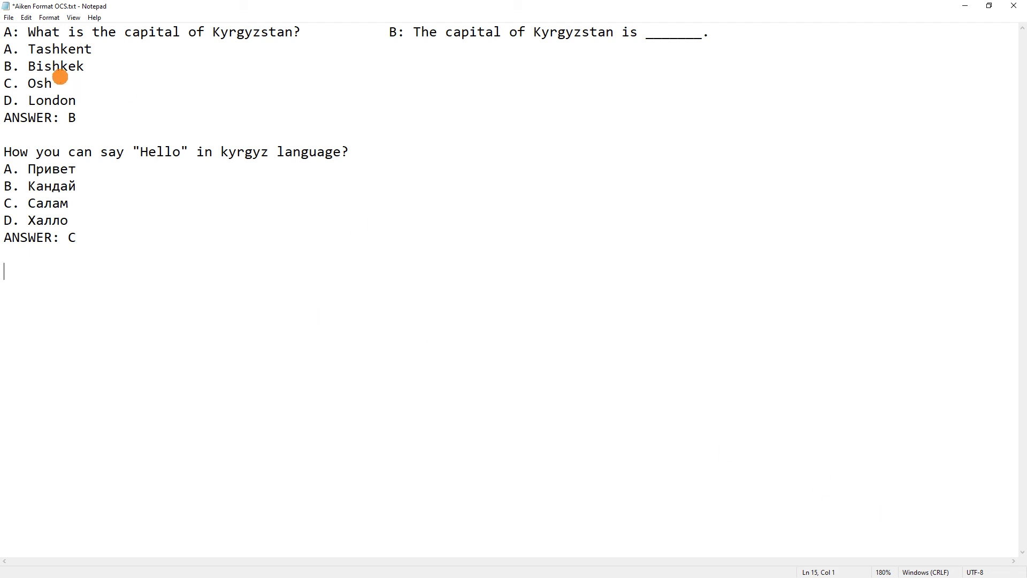
Save the questions to the Desktop as "Aiken Format OCS.txt" with UTF-8 encoding, replacing the existing file
{"action": "left_click", "coordinate": [9, 18]}
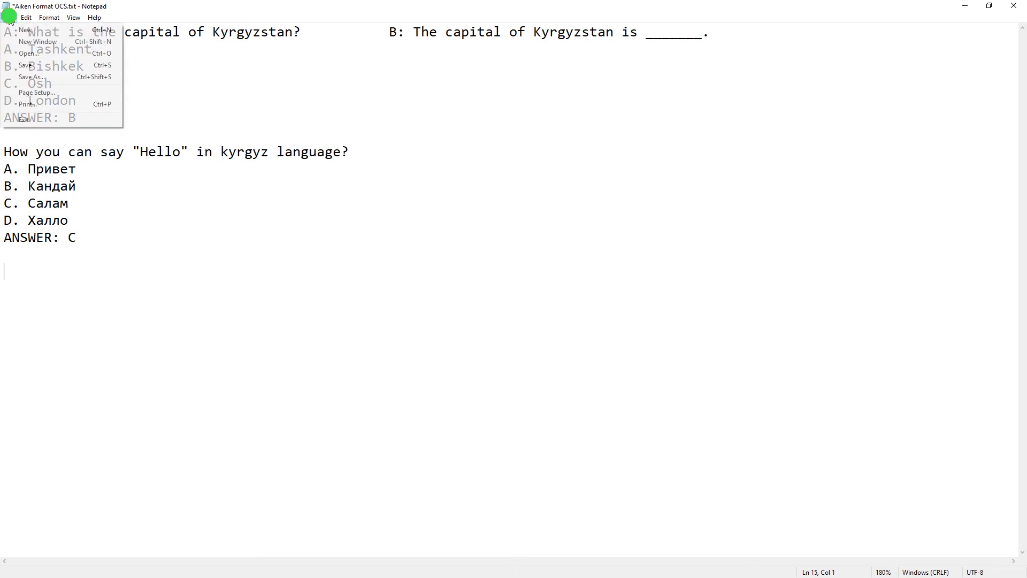
{"action": "left_click", "coordinate": [42, 74]}
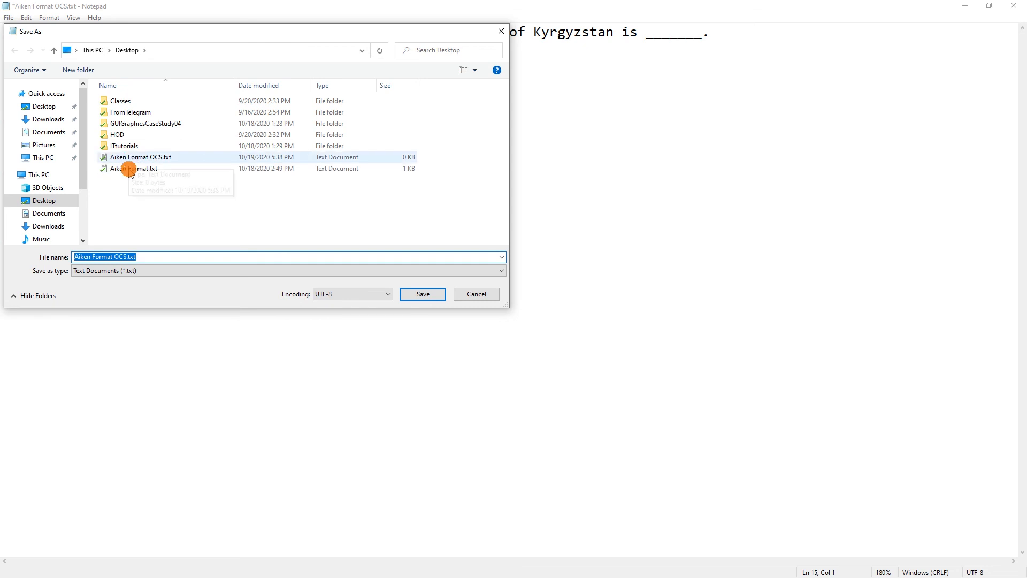
{"action": "left_click", "coordinate": [318, 295]}
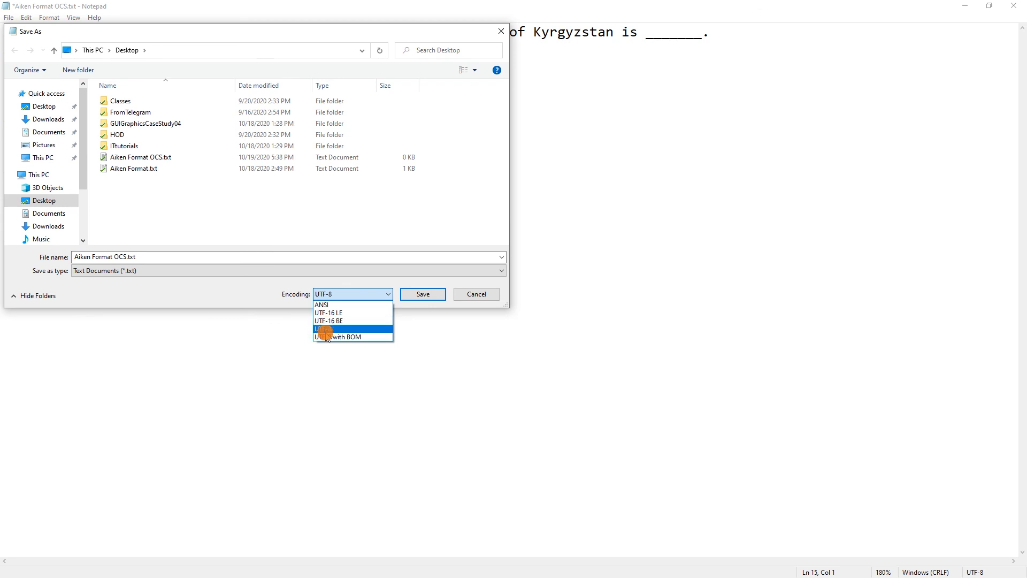
{"action": "left_click", "coordinate": [428, 297]}
{"action": "left_click", "coordinate": [427, 296]}
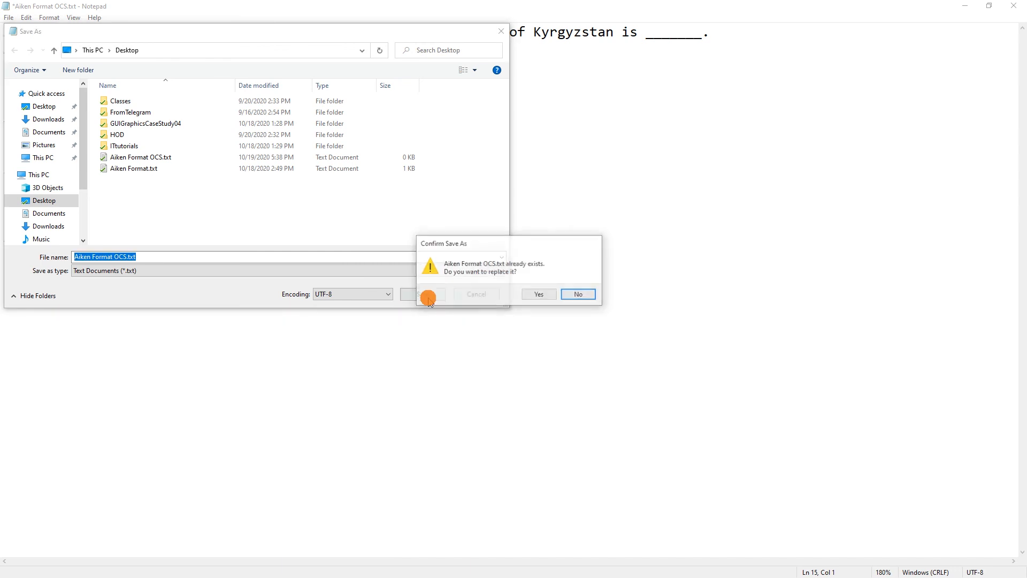
{"action": "left_click", "coordinate": [539, 295]}
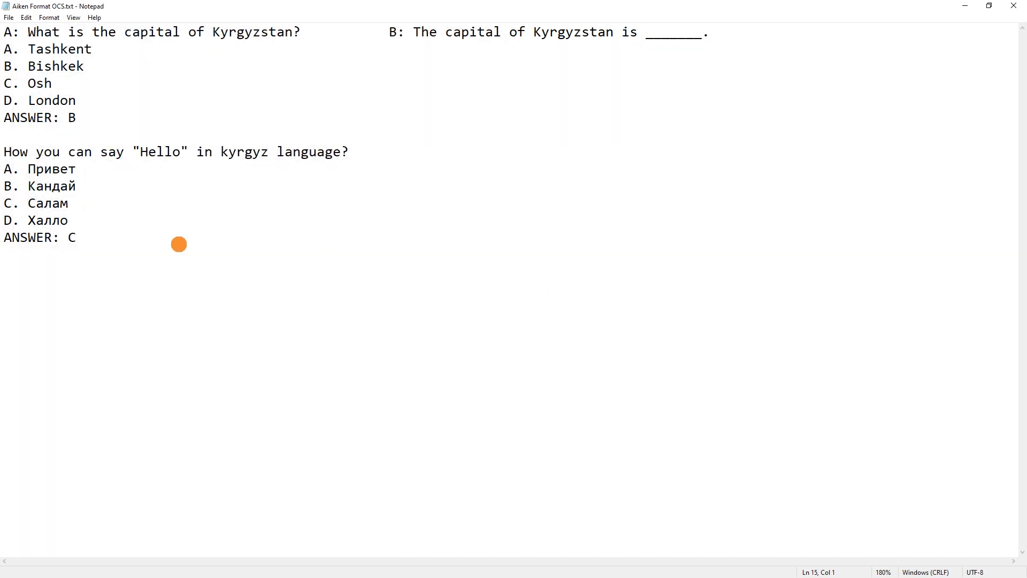
Save a copy as "Aiken Format OCS ANSI.txt" with ANSI encoding, accepting the loss of Unicode characters
{"action": "left_click", "coordinate": [9, 17]}
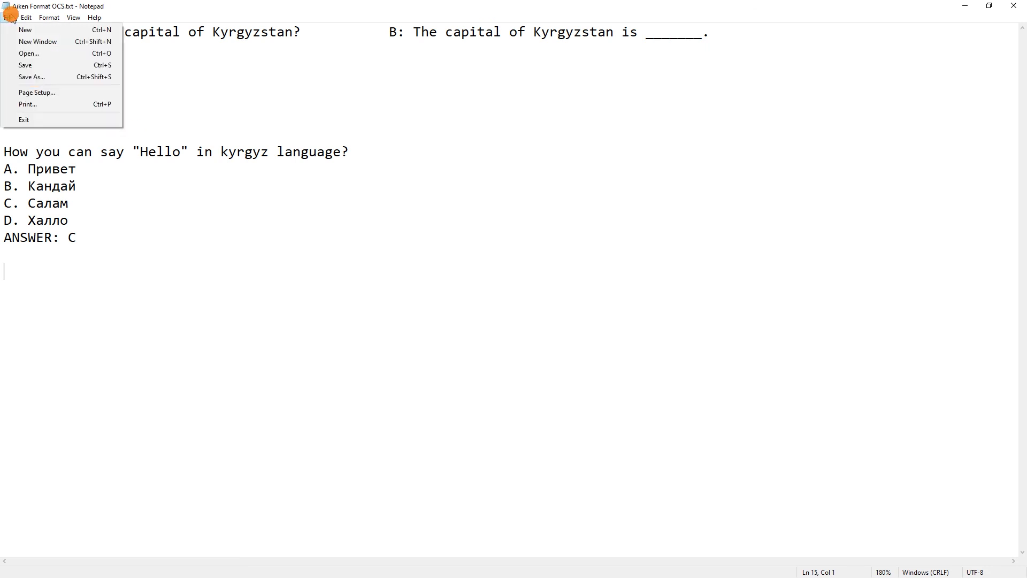
{"action": "left_click", "coordinate": [32, 76]}
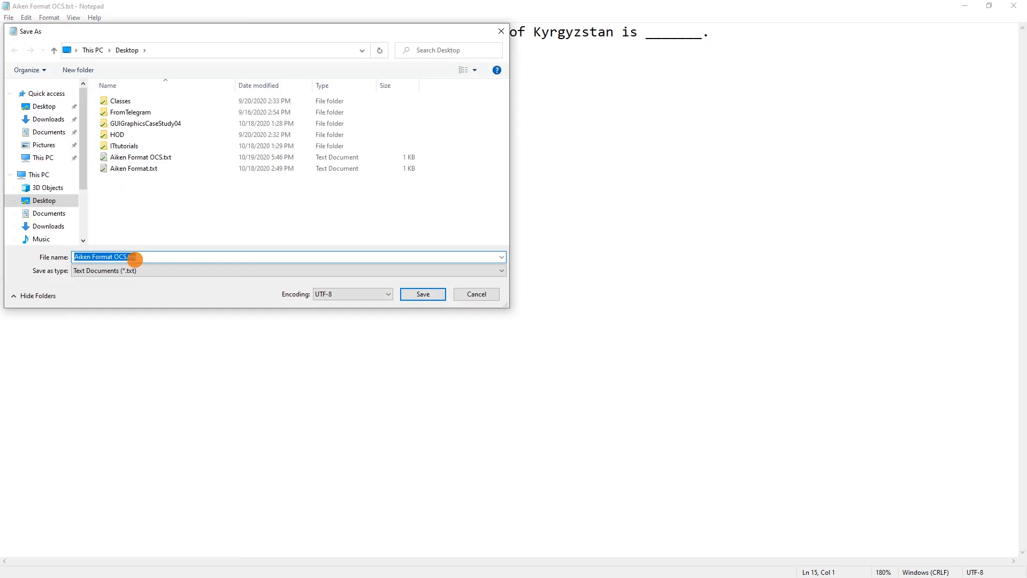
{"action": "left_click", "coordinate": [126, 256]}
{"action": "left_click", "coordinate": [374, 294]}
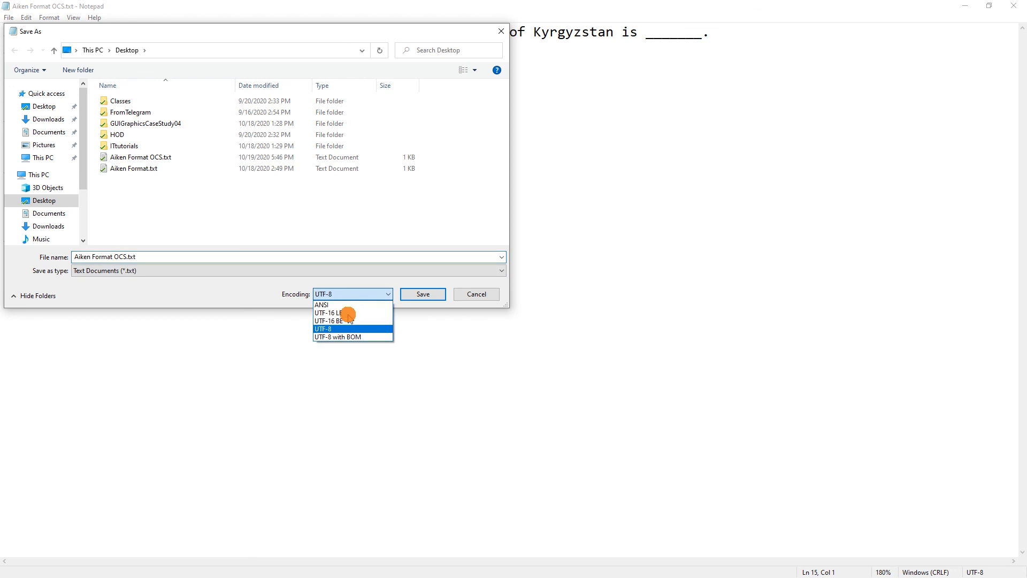
{"action": "left_click", "coordinate": [337, 308]}
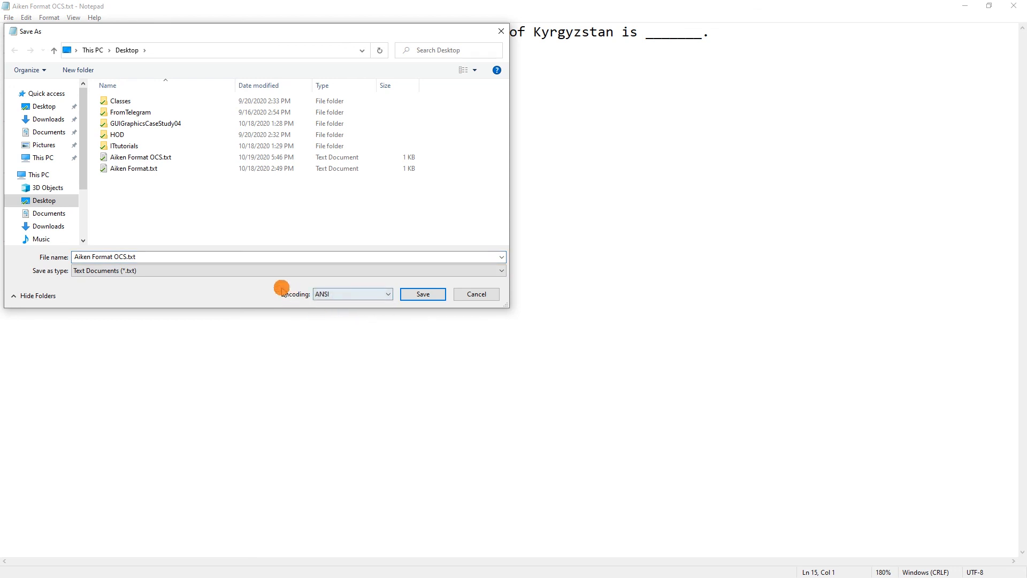
{"action": "left_click", "coordinate": [125, 256]}
{"action": "key", "text": "Left"}
{"action": "key", "text": "Right"}
{"action": "key", "text": "Right"}
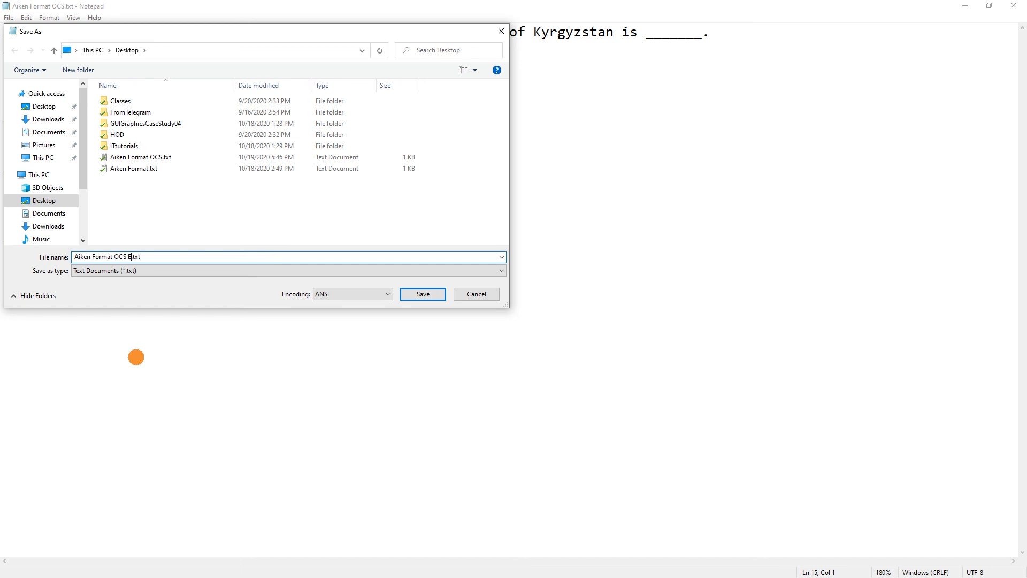
{"action": "left_click", "coordinate": [421, 294]}
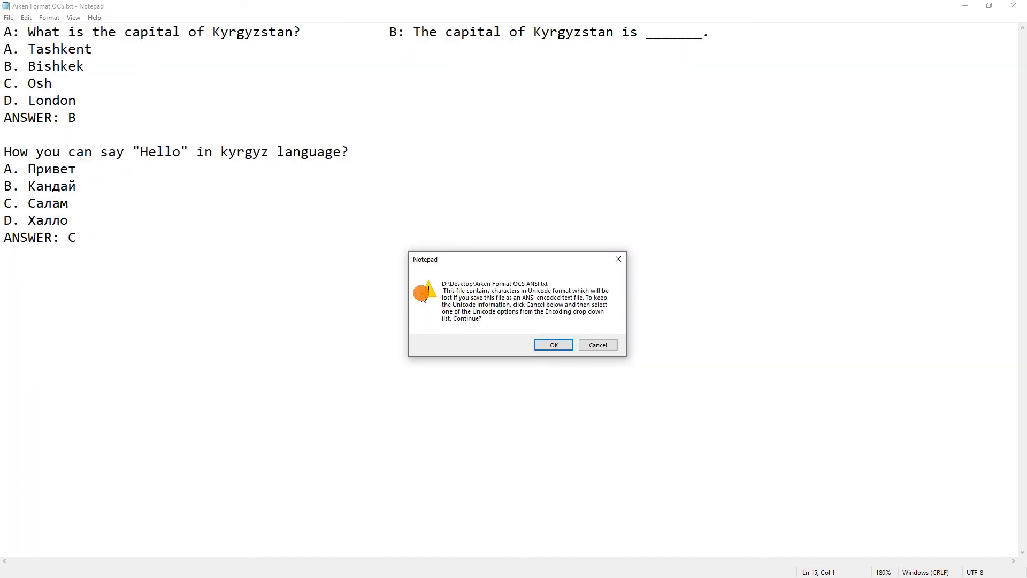
{"action": "left_click", "coordinate": [562, 345]}
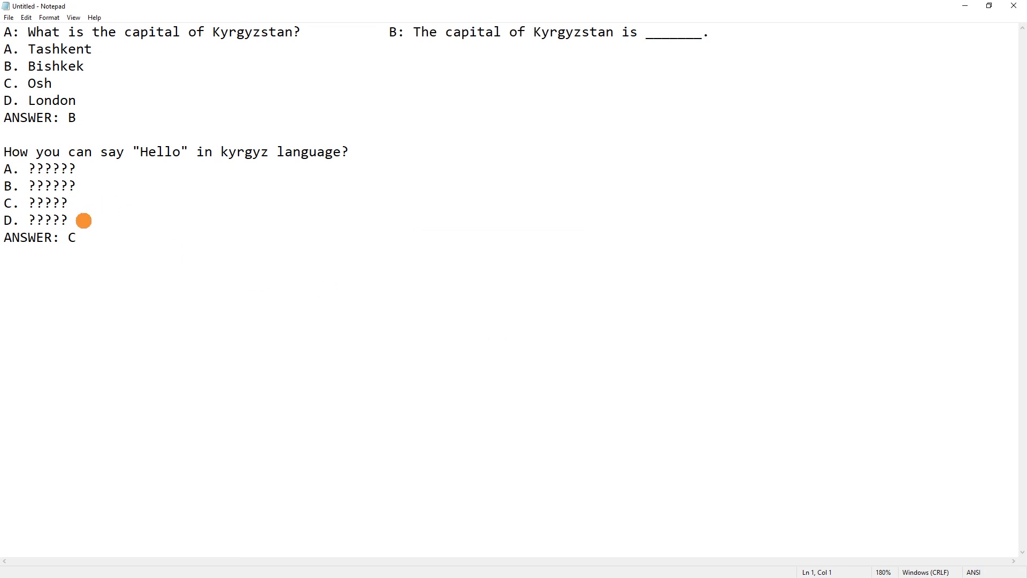
Examine how the Cyrillic variants and the quotation marks of the second question appear in the ANSI copy
{"action": "left_click_drag", "start_coordinate": [83, 220], "coordinate": [45, 180]}
{"action": "left_click", "coordinate": [33, 154]}
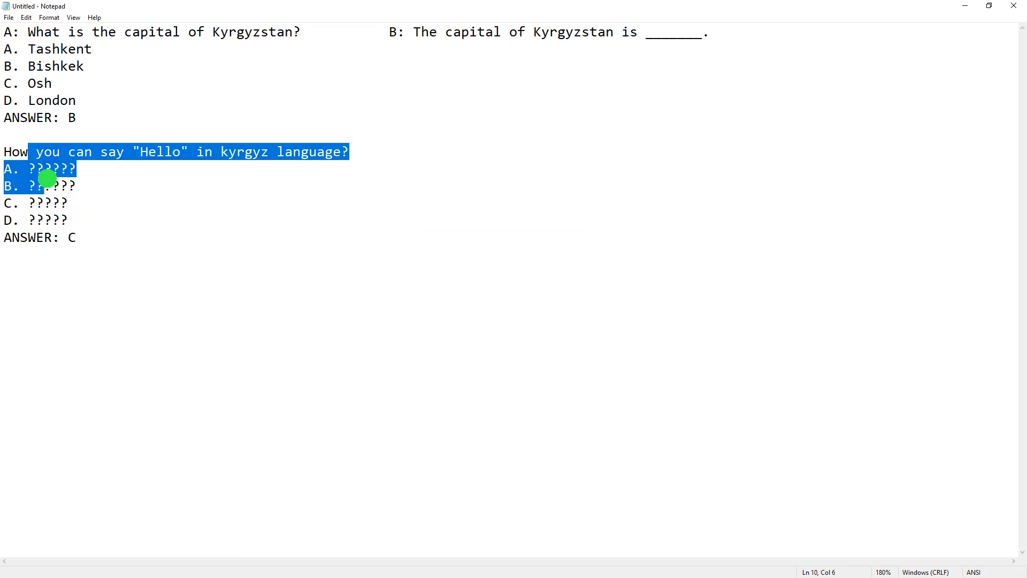
{"action": "left_click", "coordinate": [72, 200]}
{"action": "left_click", "coordinate": [68, 217]}
{"action": "left_click_drag", "start_coordinate": [68, 217], "coordinate": [30, 170]}
{"action": "left_click", "coordinate": [67, 182]}
{"action": "left_click_drag", "start_coordinate": [70, 218], "coordinate": [9, 167]}
{"action": "left_click", "coordinate": [38, 172]}
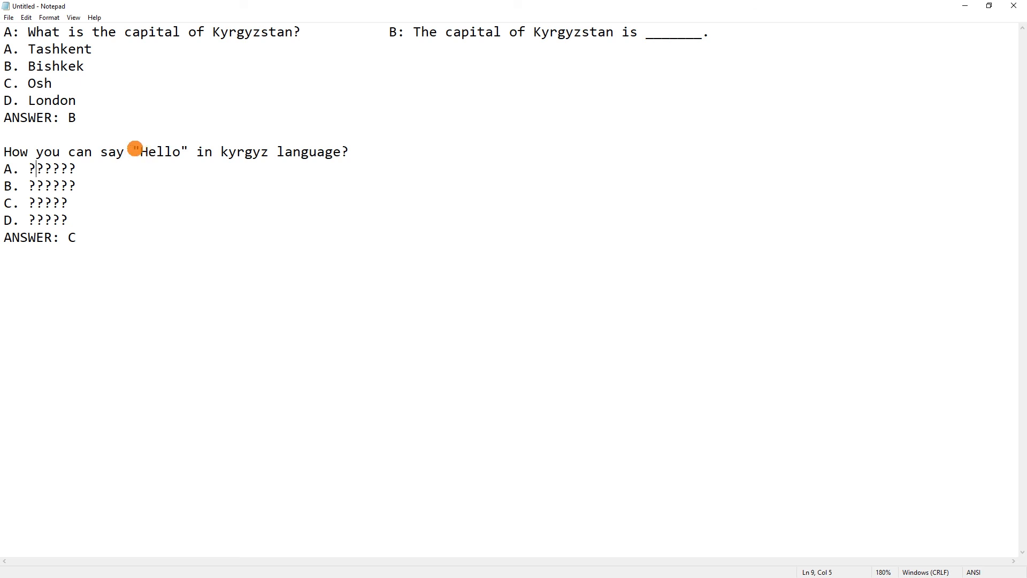
{"action": "left_click_drag", "start_coordinate": [139, 149], "coordinate": [134, 148]}
{"action": "left_click_drag", "start_coordinate": [189, 151], "coordinate": [184, 150]}
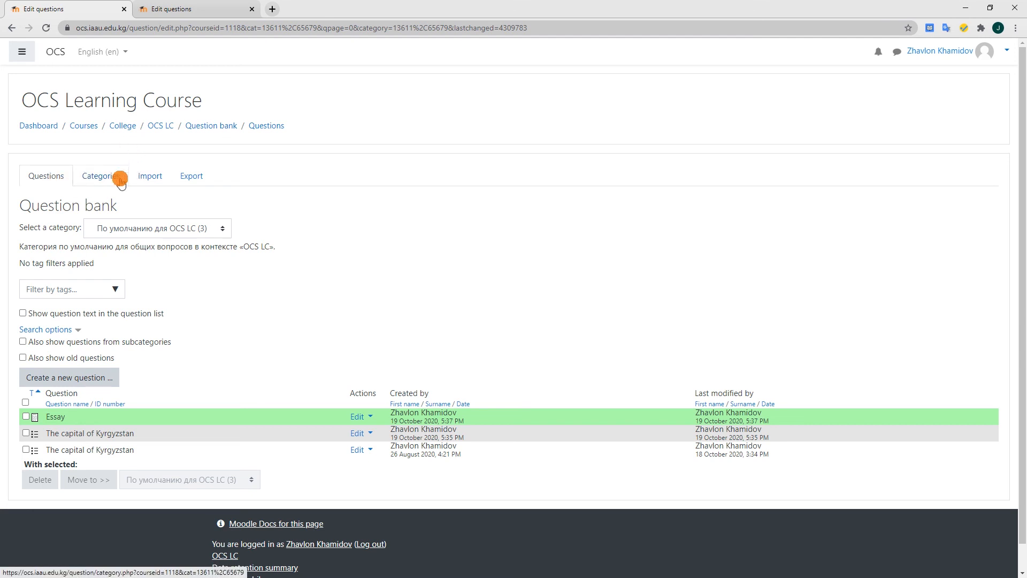
In the Moodle question bank, set up a question import in Aiken format into the "Hard questions" category under Unit 2
{"action": "left_click", "coordinate": [157, 179]}
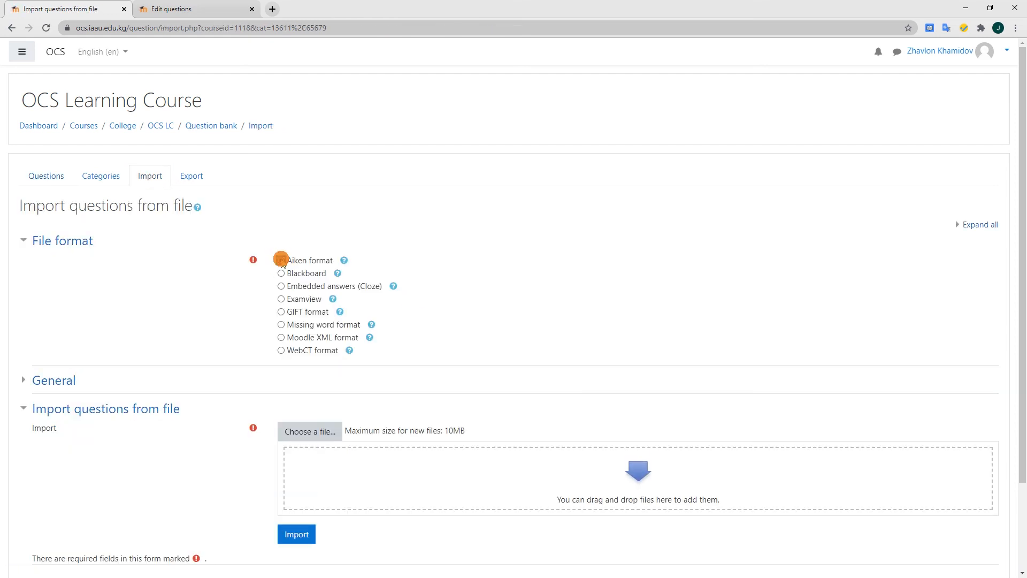
{"action": "left_click", "coordinate": [281, 260]}
{"action": "scroll", "coordinate": [160, 332], "scroll_direction": "down", "scroll_amount": 1}
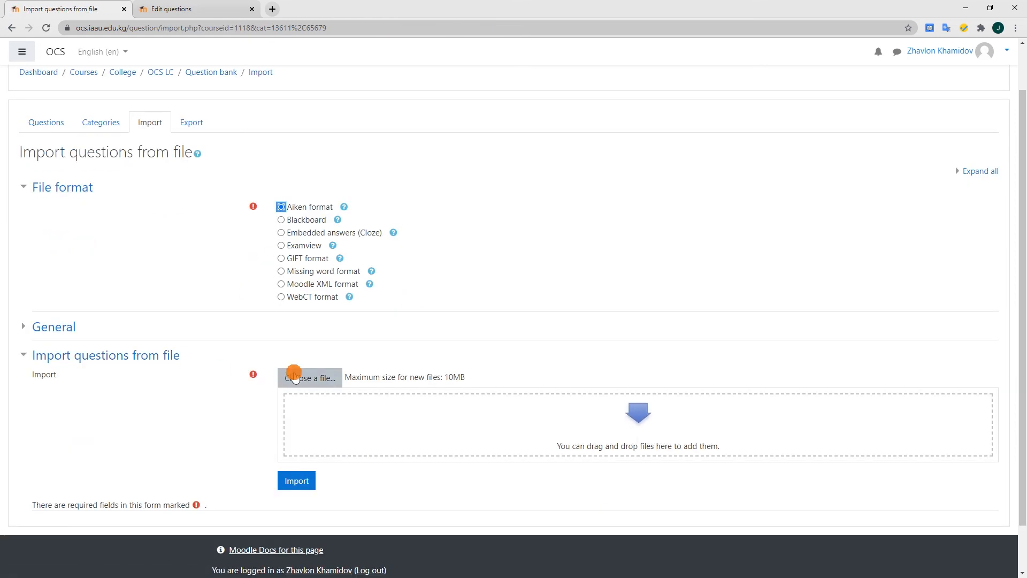
{"action": "left_click", "coordinate": [33, 326]}
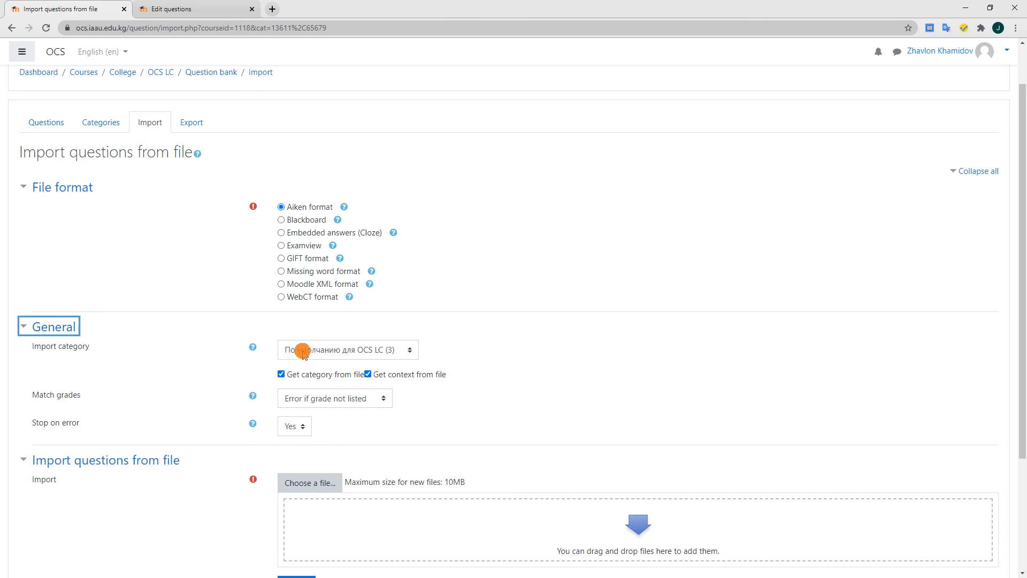
{"action": "left_click", "coordinate": [303, 352]}
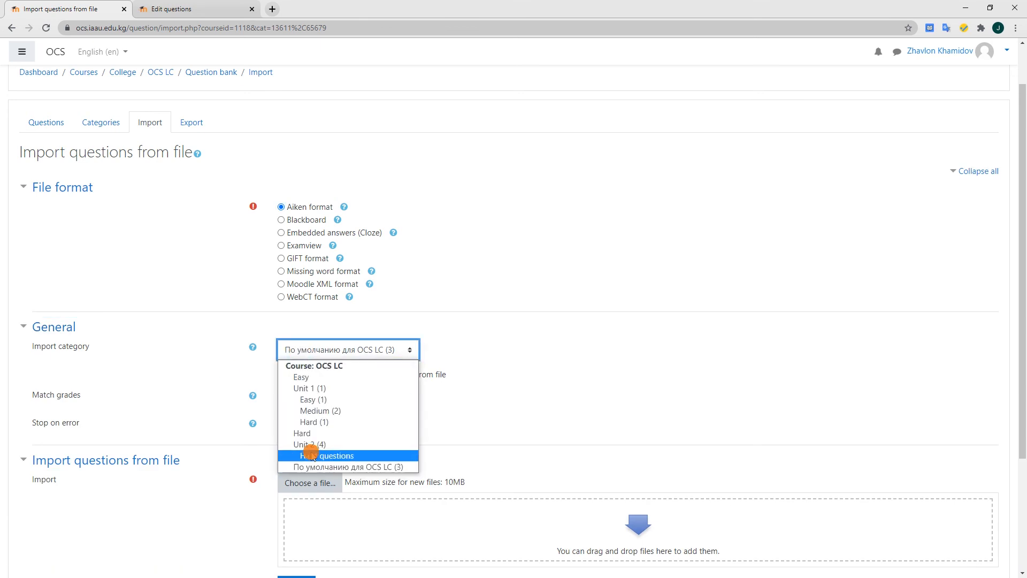
{"action": "left_click", "coordinate": [332, 454]}
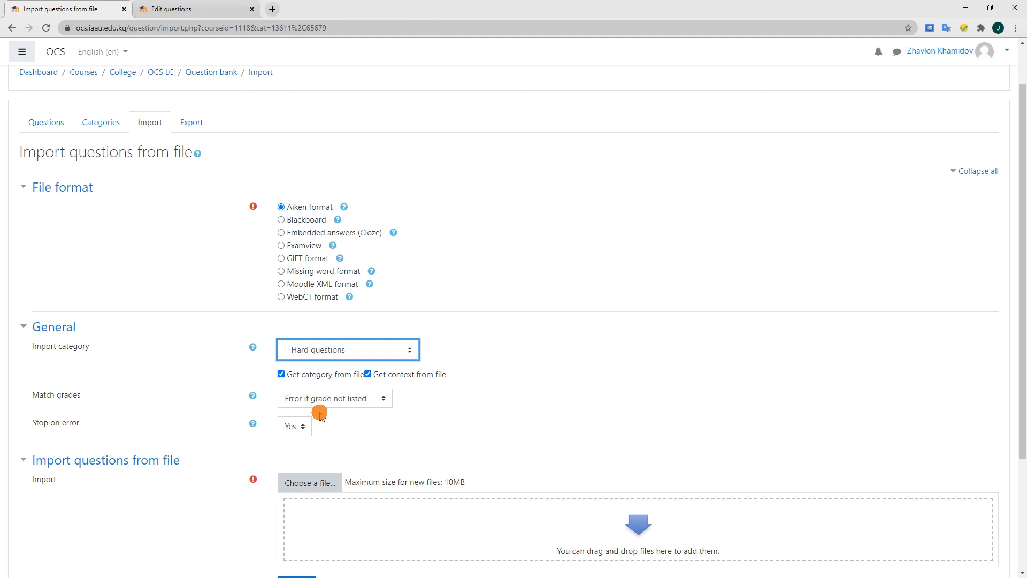
{"action": "scroll", "coordinate": [240, 404], "scroll_direction": "down", "scroll_amount": 2}
Upload "Aiken Format OCS.txt" from the Desktop and import its questions
{"action": "left_click", "coordinate": [300, 374]}
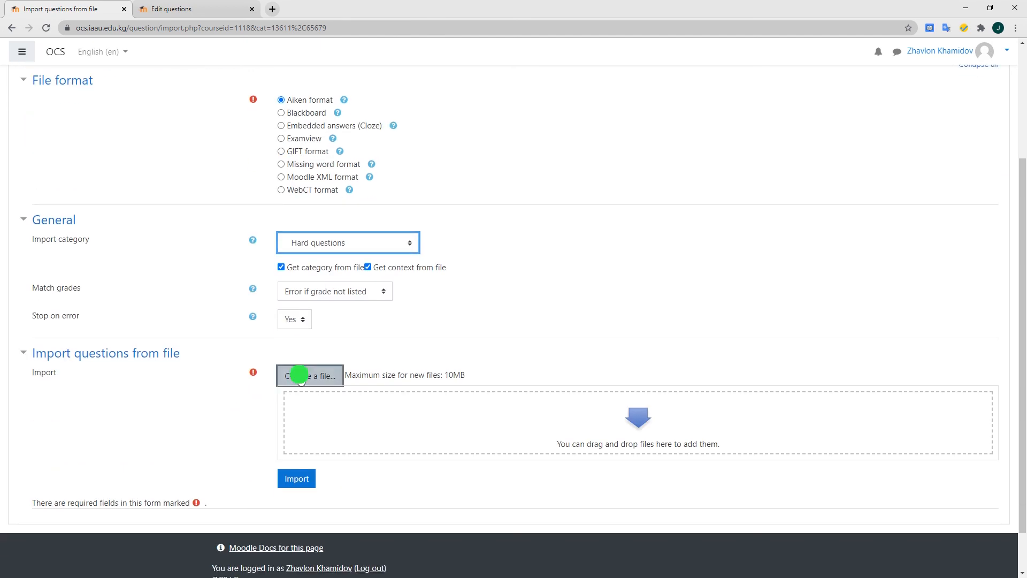
{"action": "left_click", "coordinate": [437, 269]}
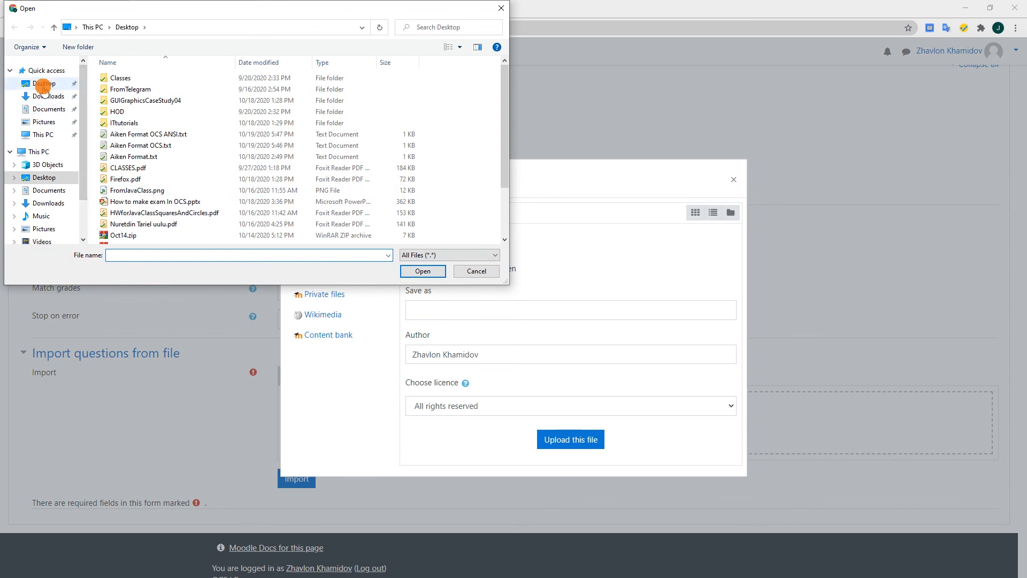
{"action": "left_click", "coordinate": [44, 83]}
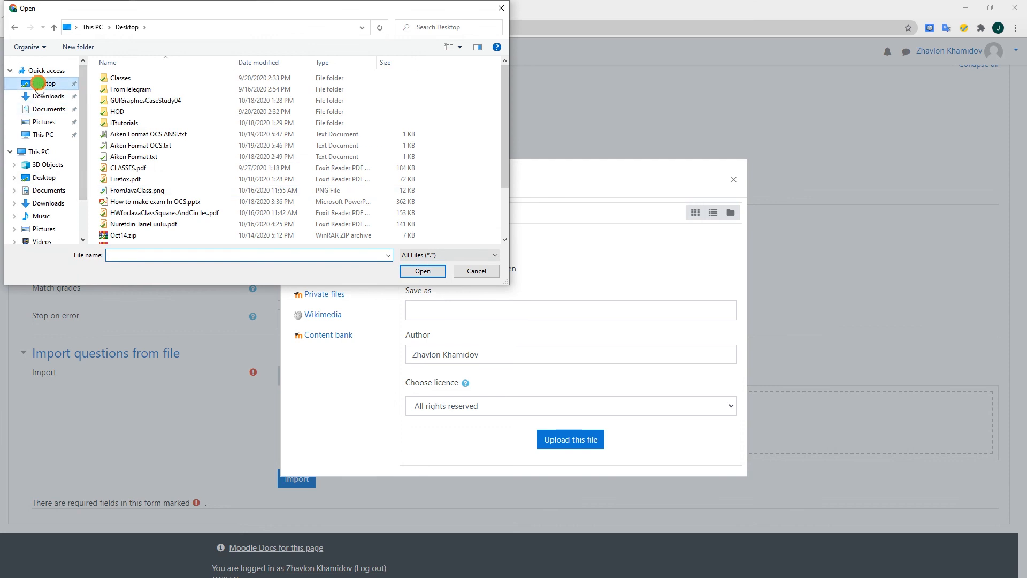
{"action": "left_click", "coordinate": [153, 144]}
{"action": "left_click", "coordinate": [426, 270]}
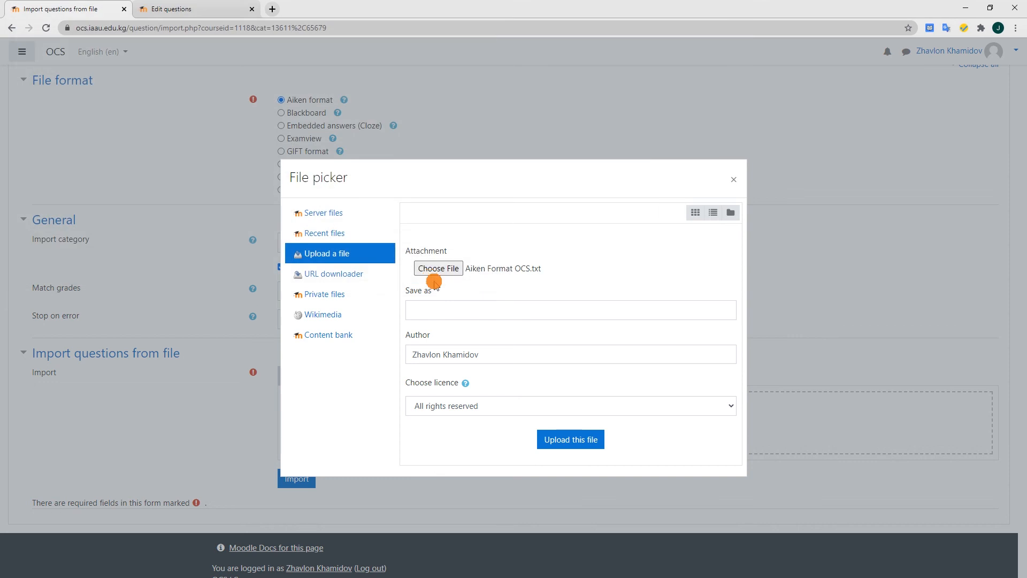
{"action": "left_click", "coordinate": [569, 442]}
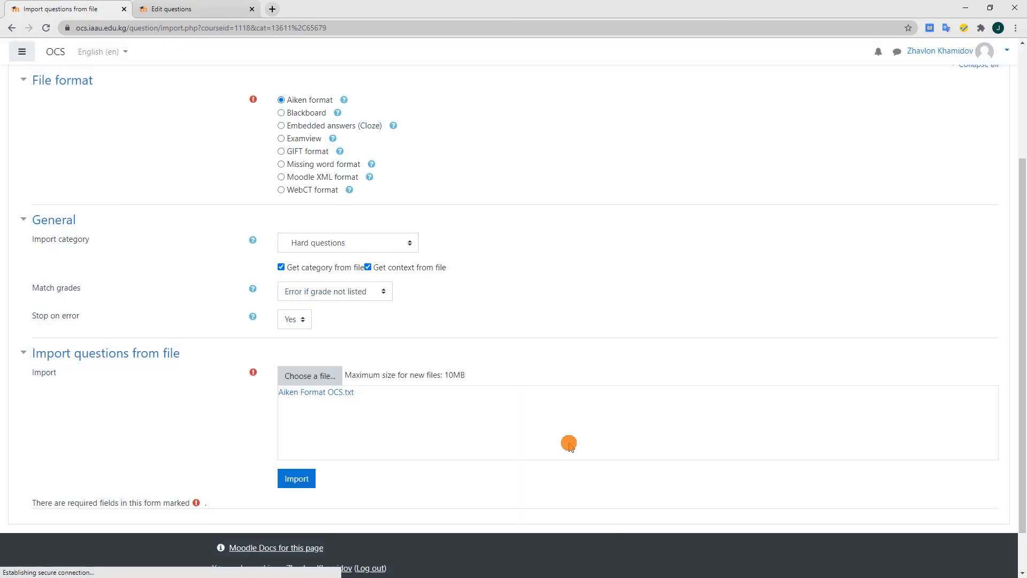
{"action": "scroll", "coordinate": [295, 436], "scroll_direction": "down", "scroll_amount": 1}
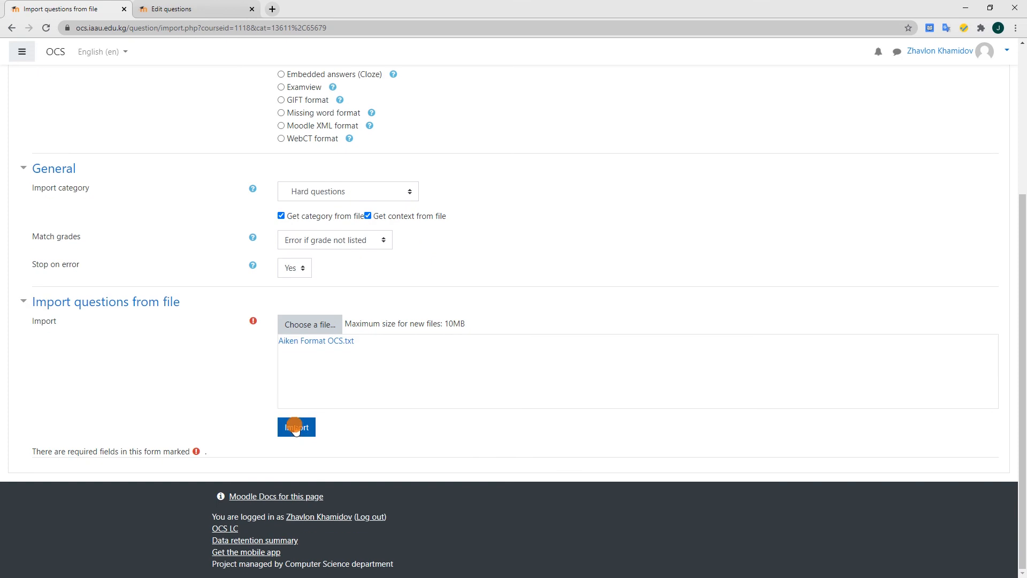
{"action": "left_click", "coordinate": [295, 427]}
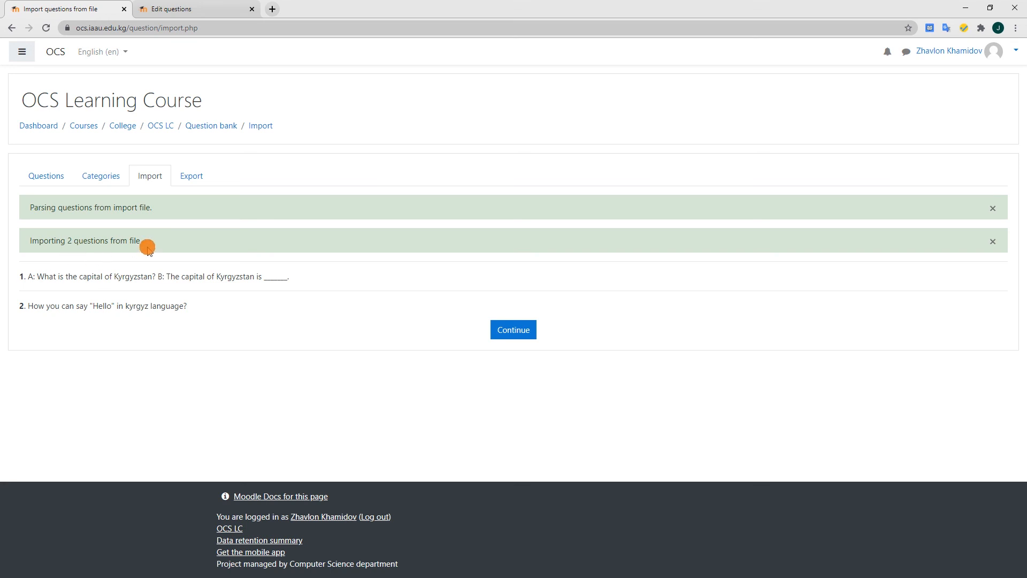
Show the questions in the "Hard questions" category and preview the capital of Kyrgyzstan question
{"action": "left_click", "coordinate": [48, 178]}
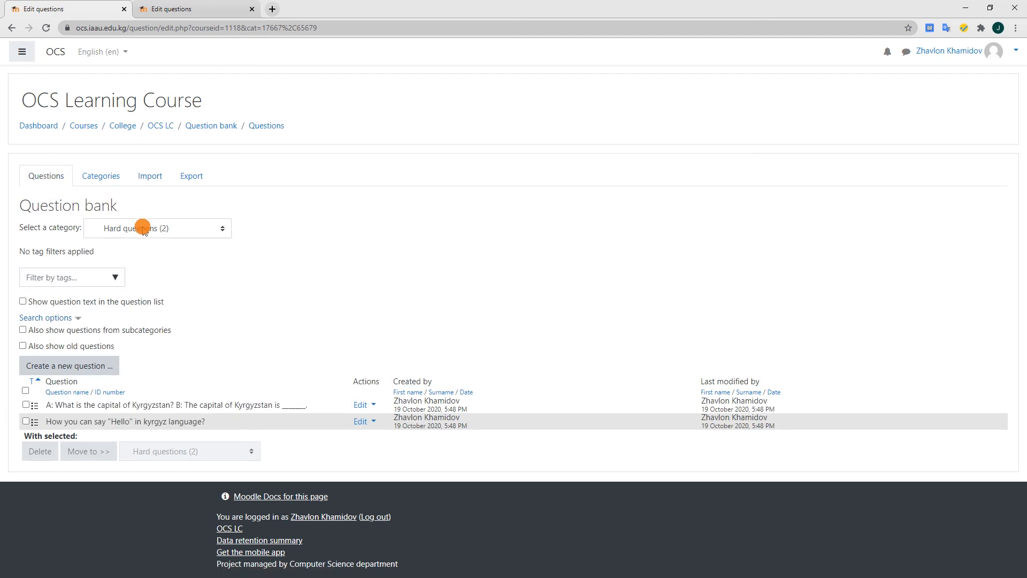
{"action": "left_click", "coordinate": [142, 228]}
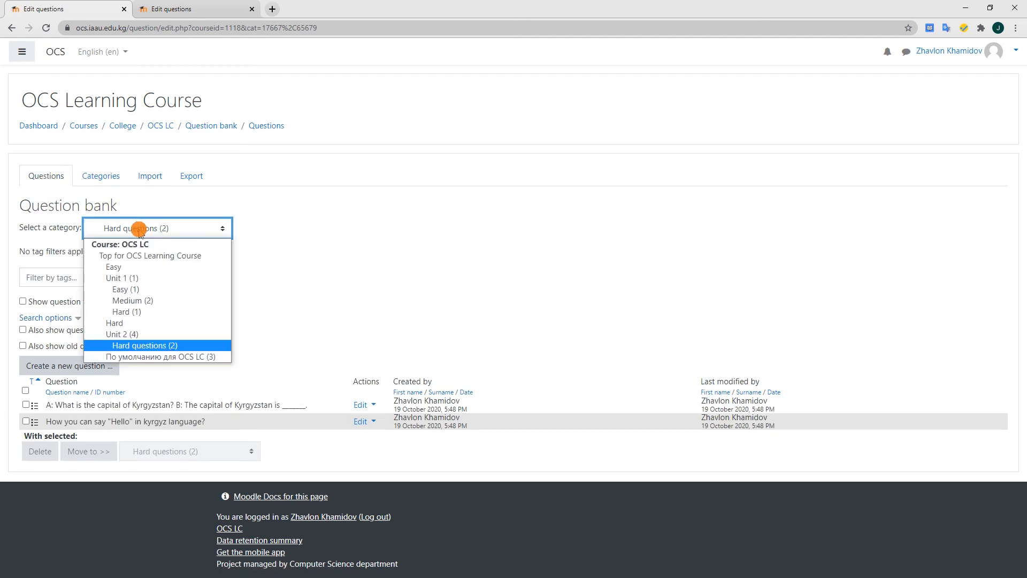
{"action": "left_click", "coordinate": [150, 345]}
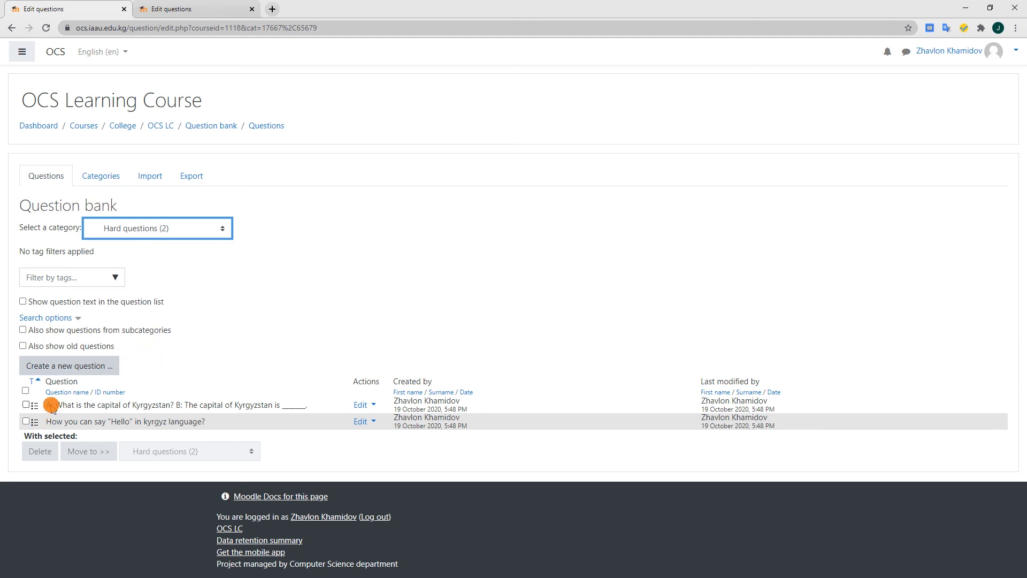
{"action": "left_click", "coordinate": [363, 407]}
{"action": "left_click", "coordinate": [288, 426]}
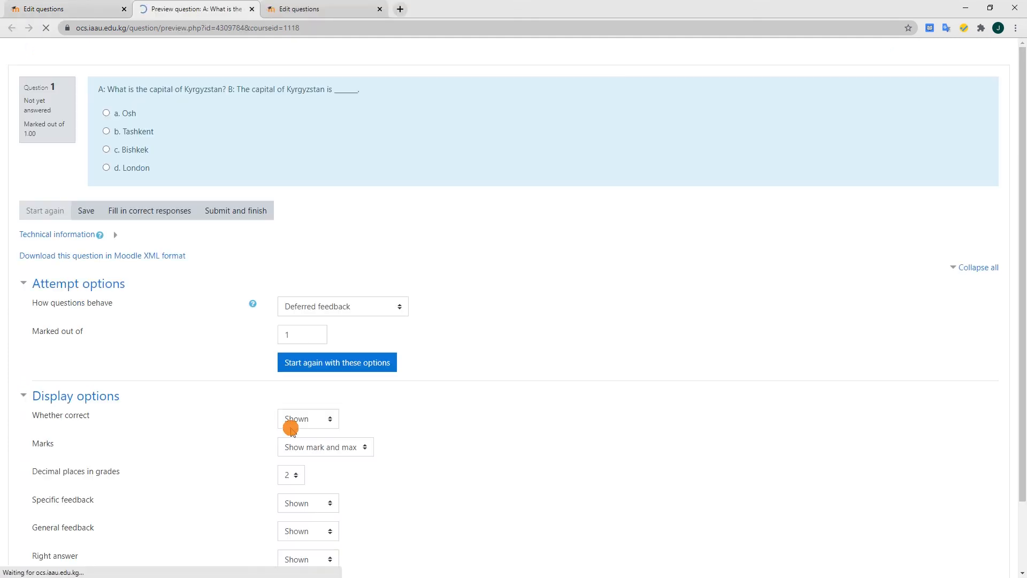
Test the previewed capital of Kyrgyzstan question by submitting "Osh" in one attempt and "Bishkek" in a restarted attempt
{"action": "left_click", "coordinate": [123, 113]}
{"action": "left_click", "coordinate": [232, 241]}
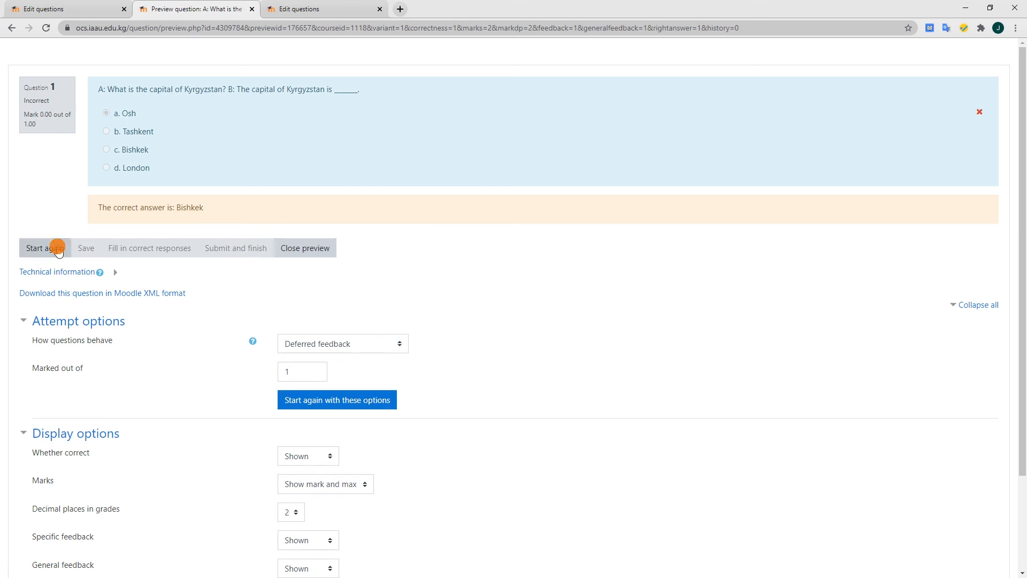
{"action": "left_click", "coordinate": [49, 248]}
{"action": "left_click", "coordinate": [129, 114]}
{"action": "left_click", "coordinate": [224, 233]}
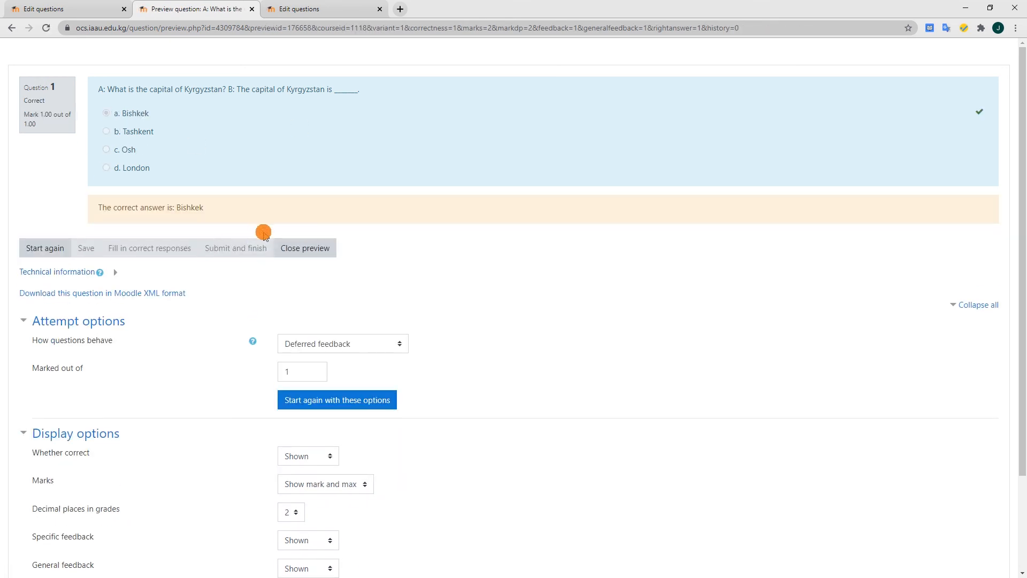
{"action": "left_click", "coordinate": [252, 9]}
Preview the "Hello" in Kyrgyz language question and test it in two attempts, submitting "Салам" in the second
{"action": "left_click", "coordinate": [358, 420]}
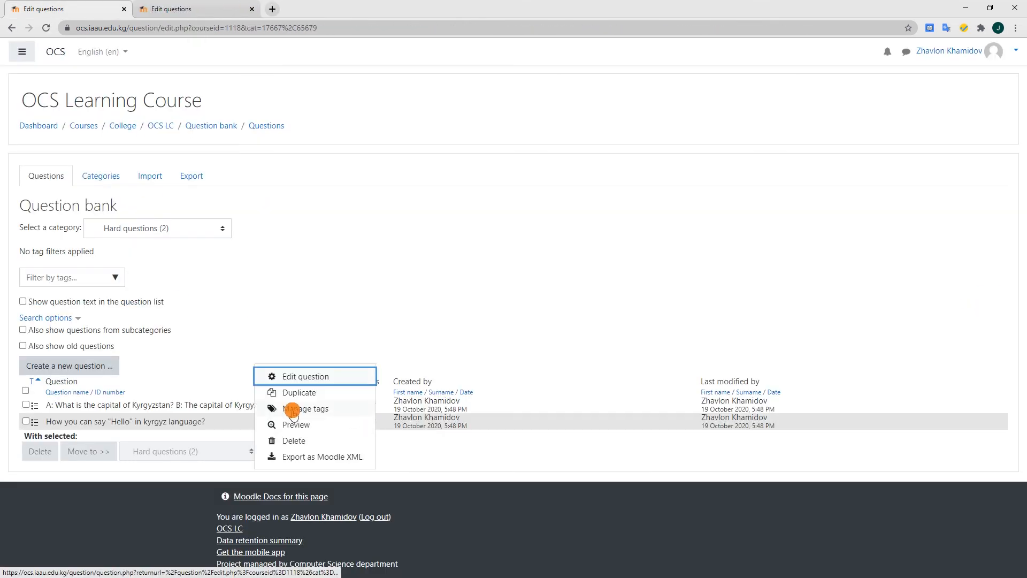
{"action": "left_click", "coordinate": [294, 424]}
{"action": "left_click", "coordinate": [118, 133]}
{"action": "left_click", "coordinate": [236, 213]}
{"action": "left_click", "coordinate": [62, 247]}
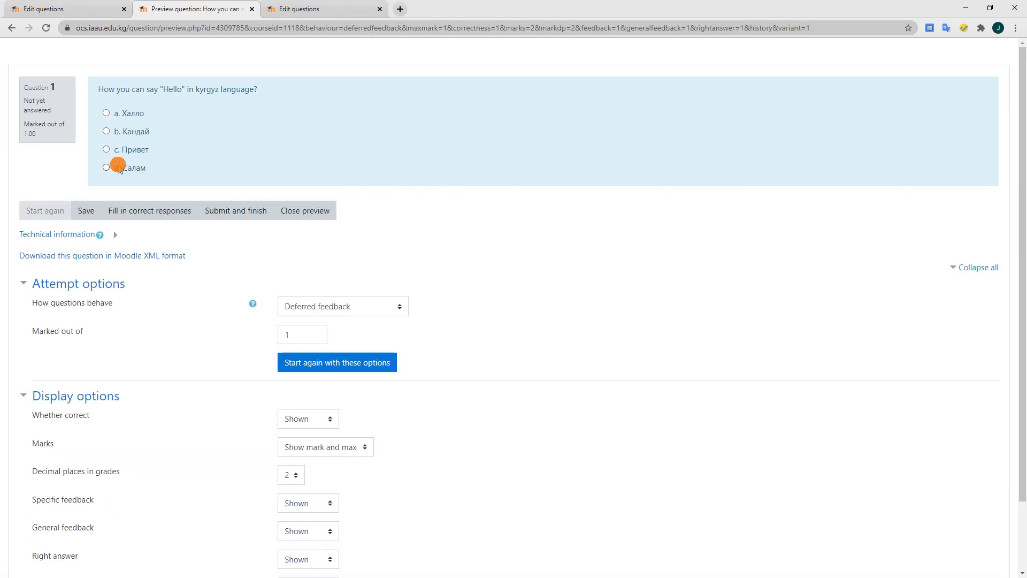
{"action": "left_click", "coordinate": [114, 167]}
{"action": "left_click", "coordinate": [224, 234]}
{"action": "left_click", "coordinate": [252, 9]}
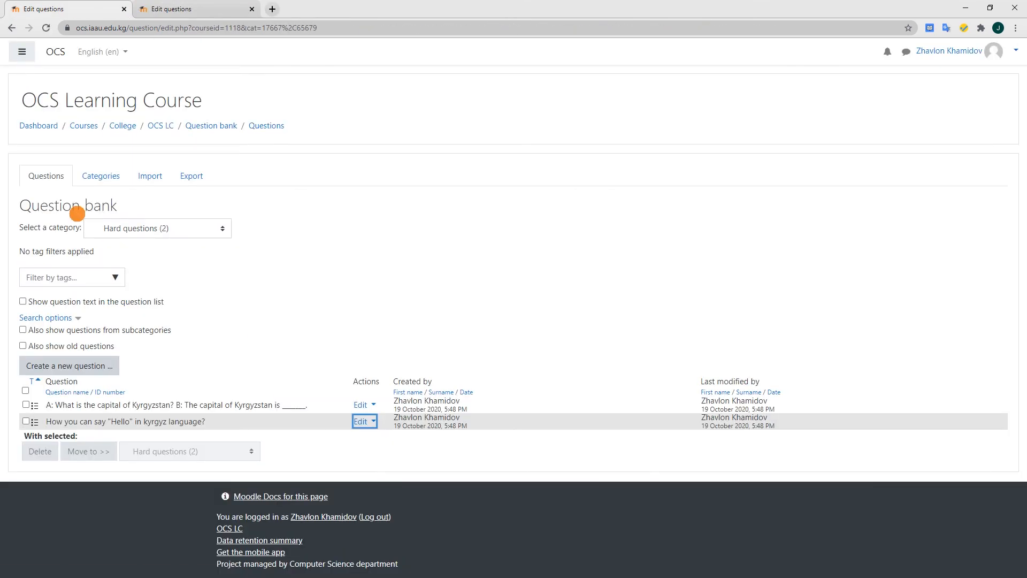
Switch to the PowerPoint slide show "How to make exam in OCS.pptx" and advance to the "Steps to create exam" slide
{"action": "key", "text": "alt+Tab"}
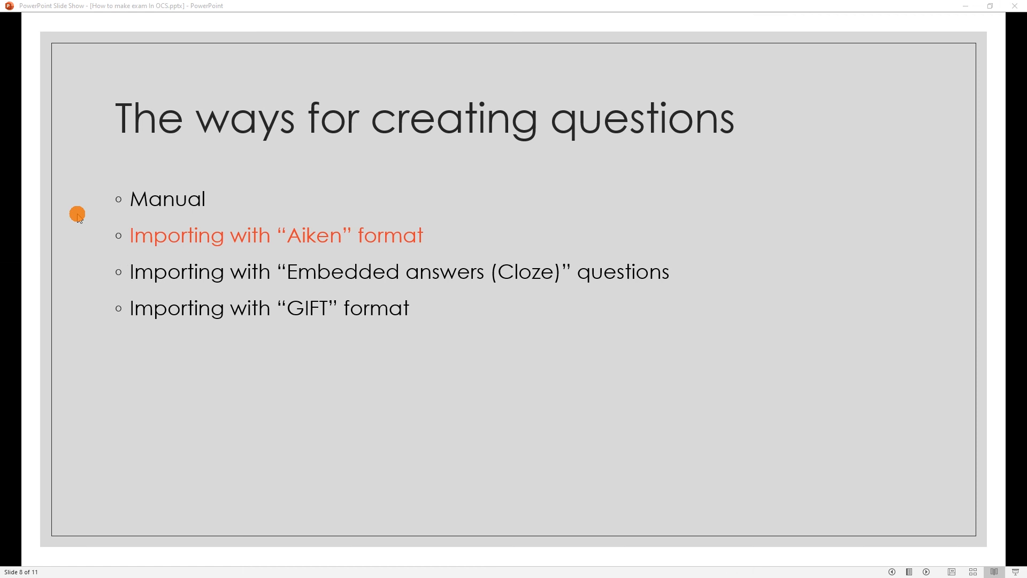
{"action": "left_click", "coordinate": [77, 215]}
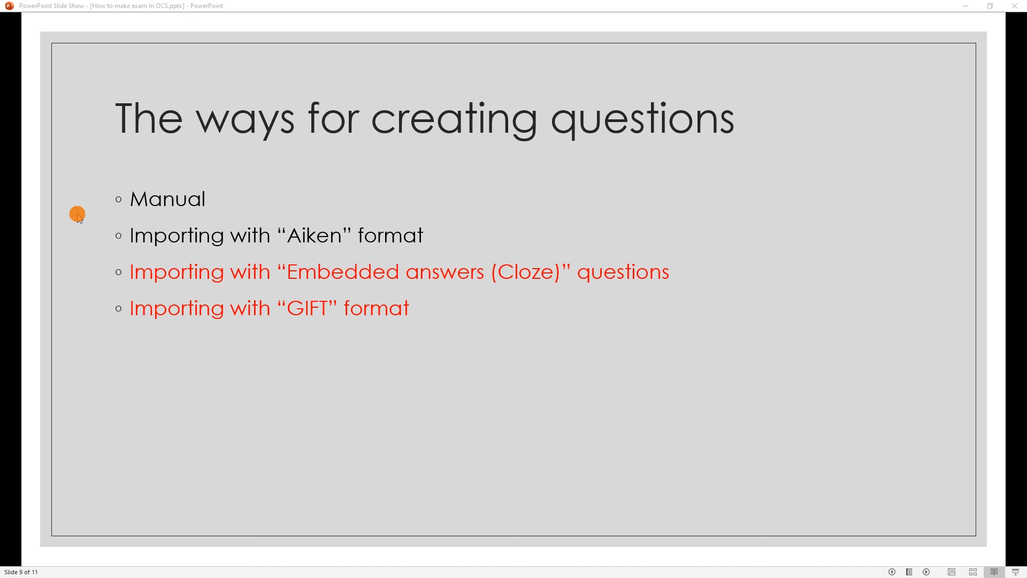
{"action": "left_click", "coordinate": [78, 216]}
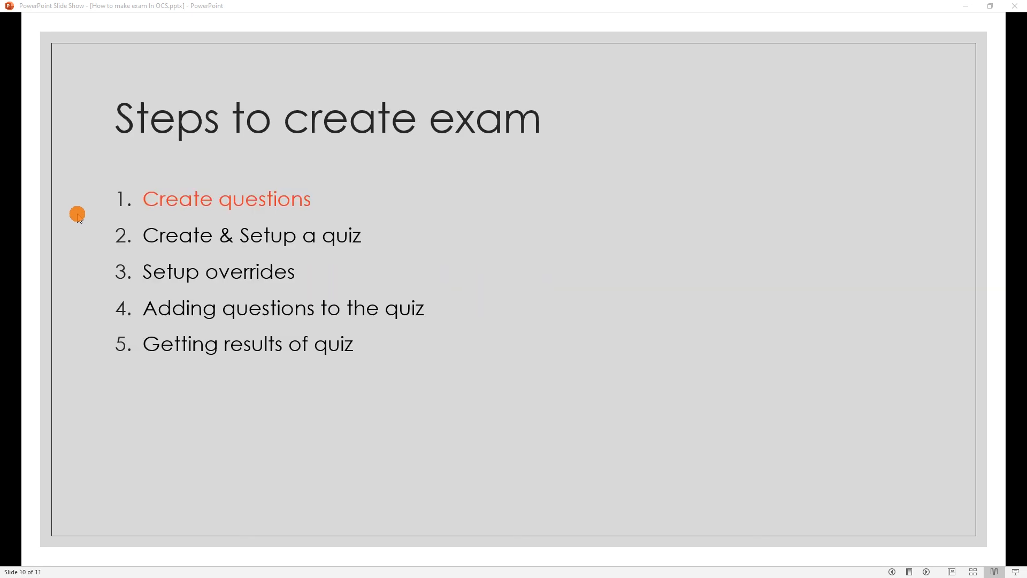